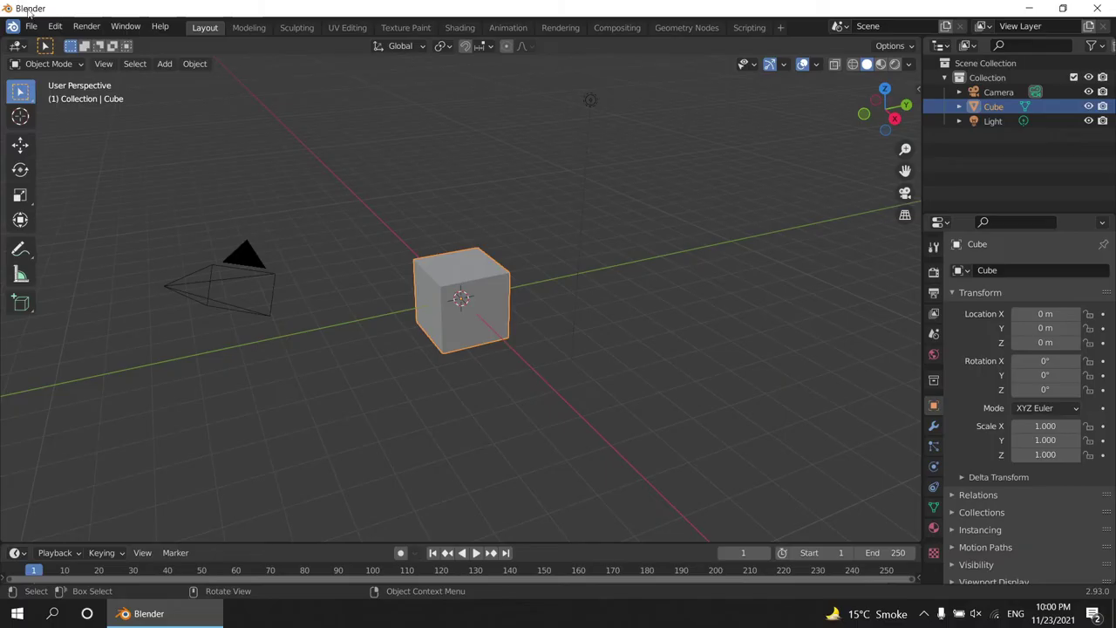
Step: Open the editor-type list in the 3D viewport header
left_click(15, 46)
Step: Switch the main area to the Image Editor and open image.jpg from the Desktop
left_click(40, 99)
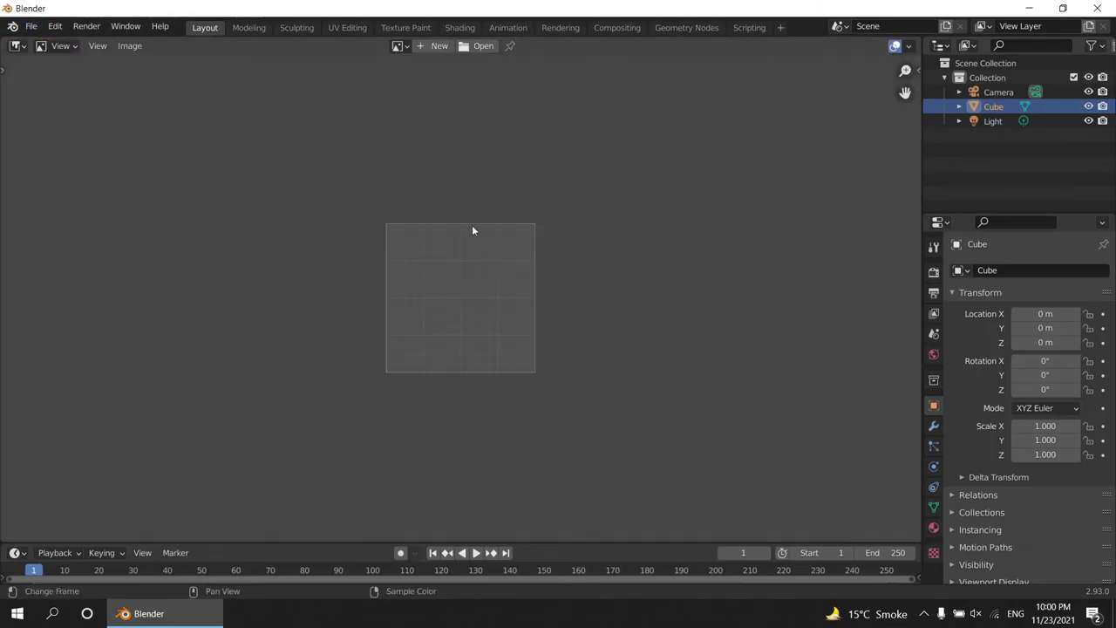
left_click(481, 45)
left_click(217, 225)
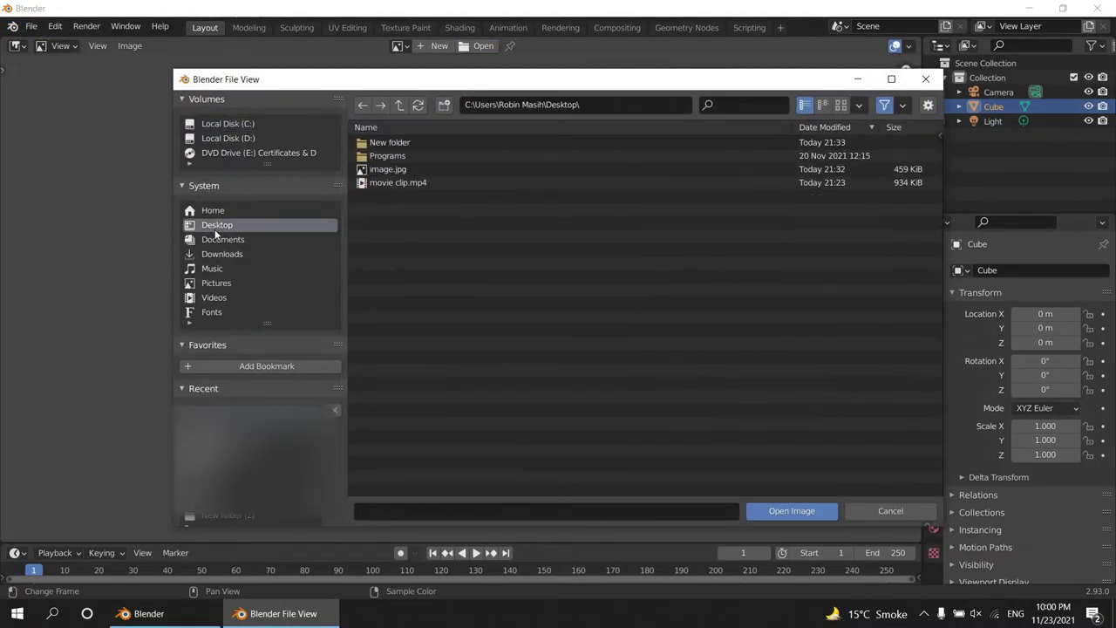
left_click(388, 170)
left_click(792, 510)
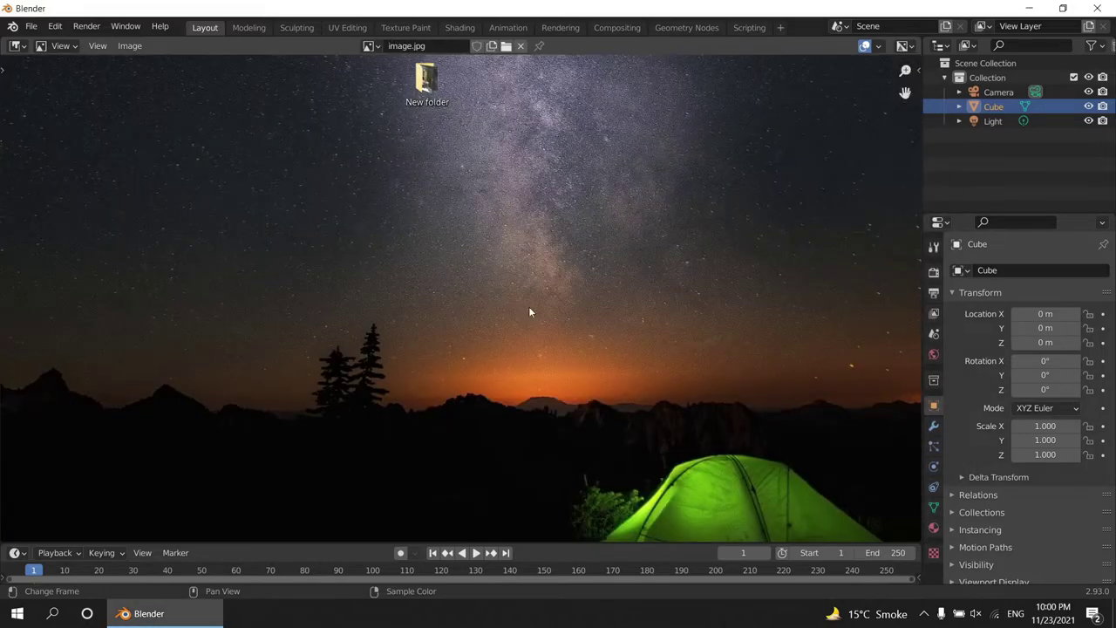
scroll(505, 299, "down", 3)
scroll(481, 278, "up", 1)
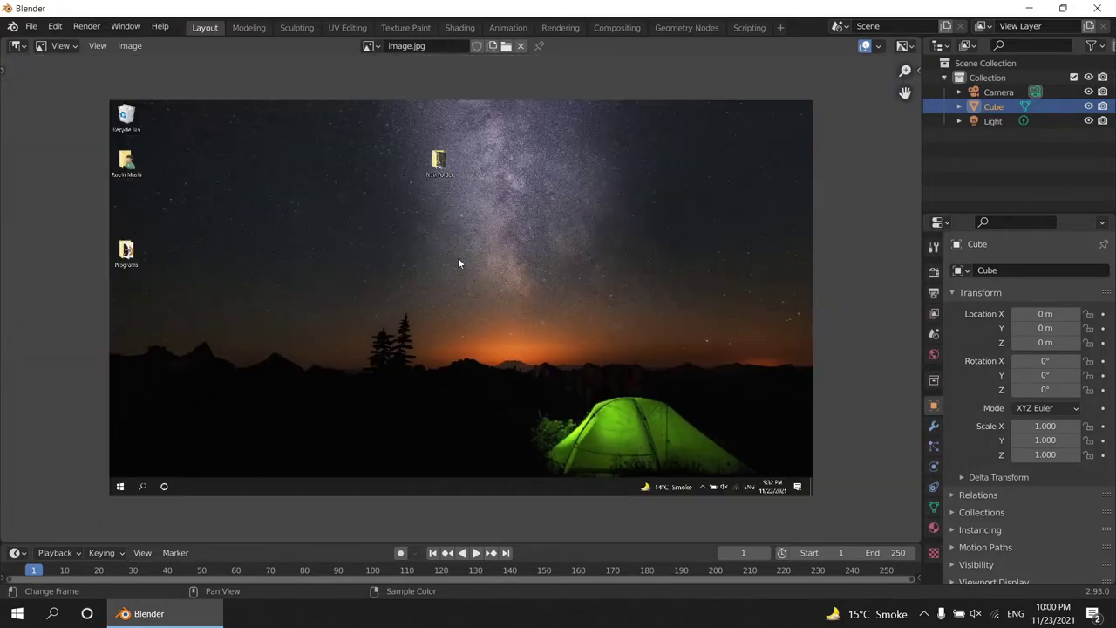
Step: Put the Image Editor into Mask mode and create a new mask
left_click(59, 45)
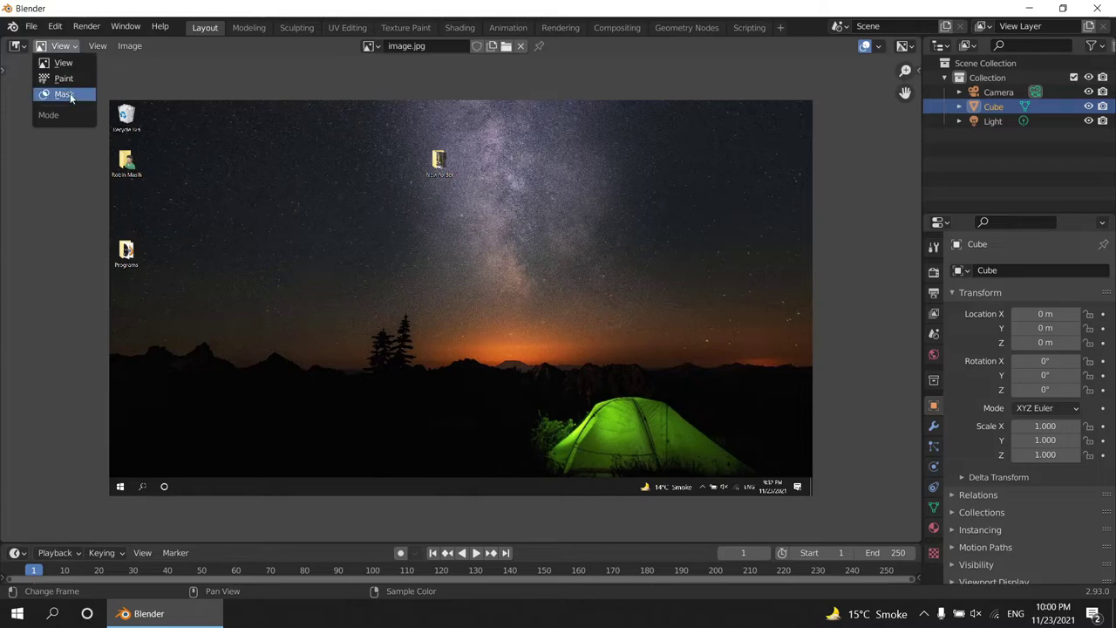
left_click(63, 96)
scroll(731, 232, "up", 1)
scroll(488, 262, "down", 1)
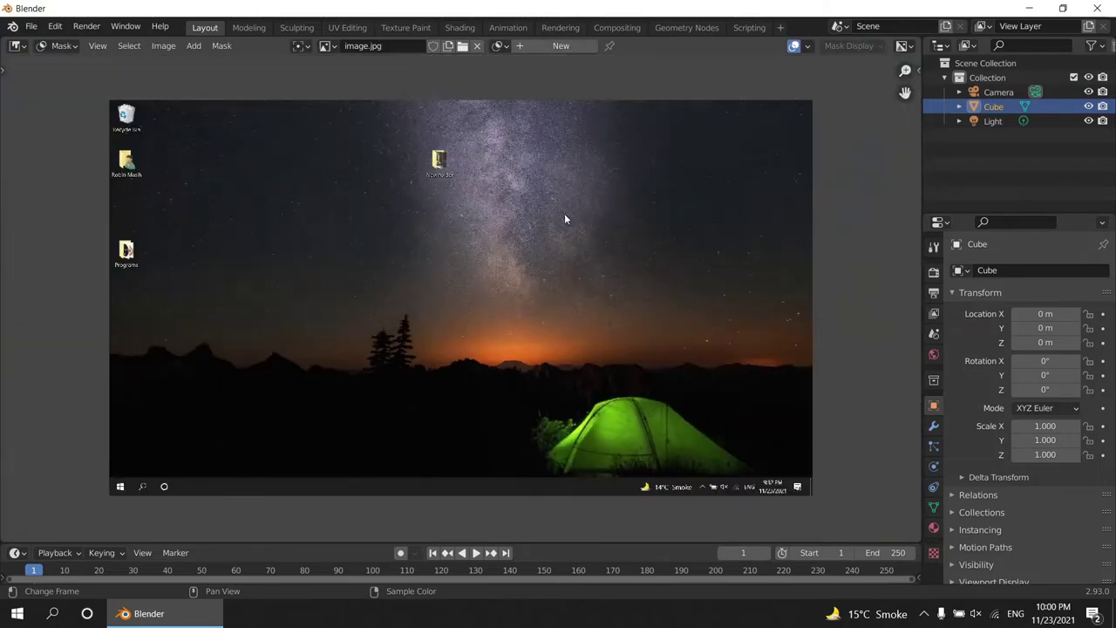
left_click(576, 197, "ctrl")
Step: Draw a closed mask shape over the upper-right sky and name it msk
left_click(655, 163, "ctrl")
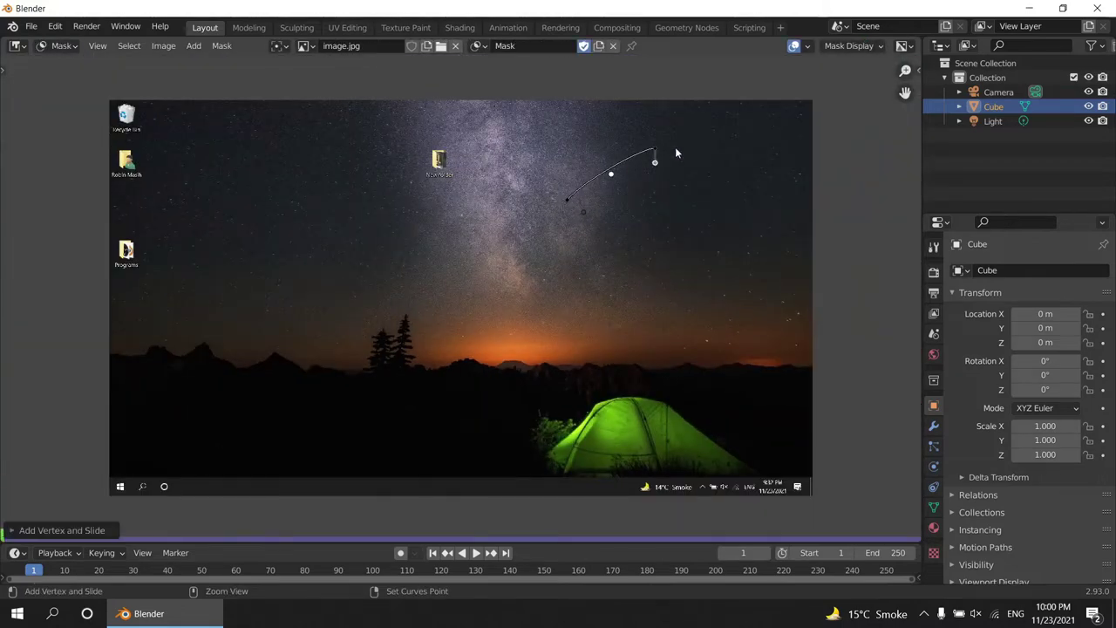
left_click(723, 306, "ctrl")
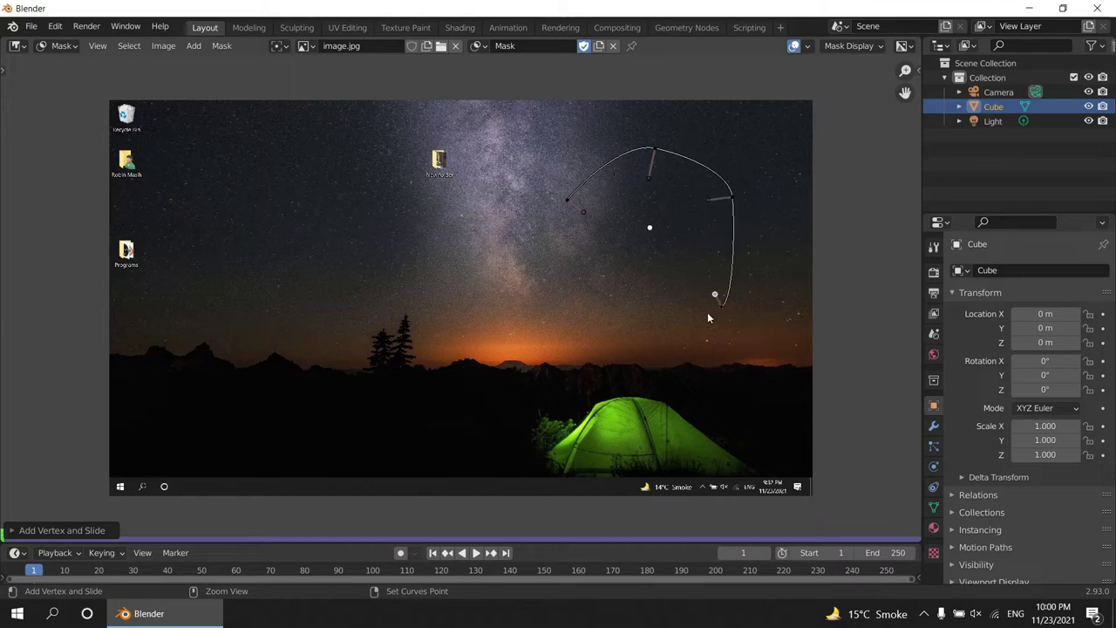
right_click(558, 210)
left_click(502, 207)
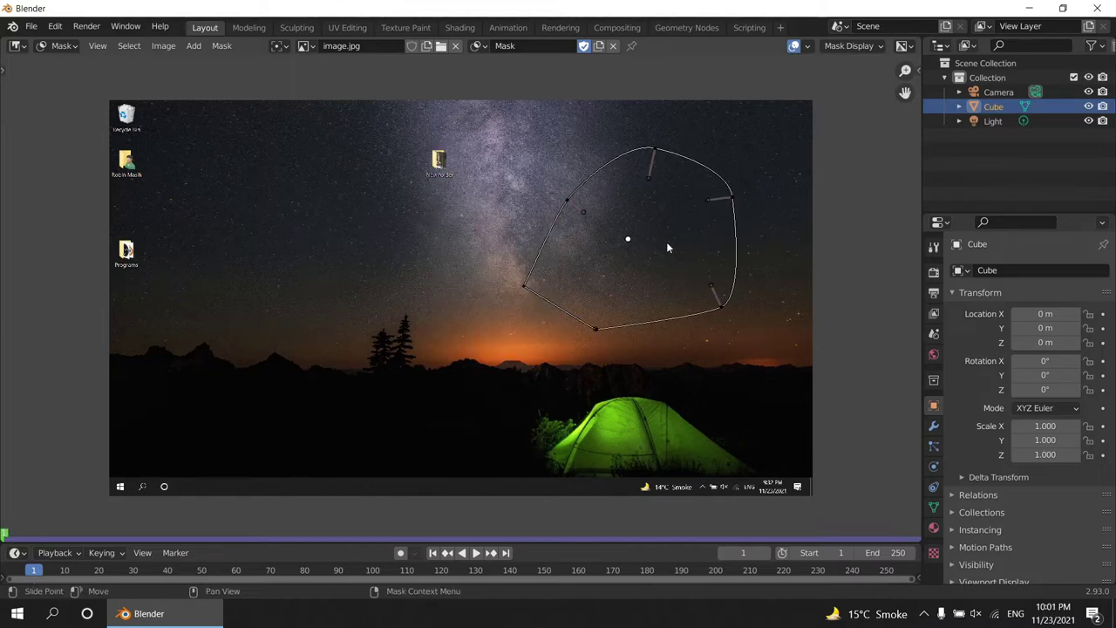
double_click(515, 45)
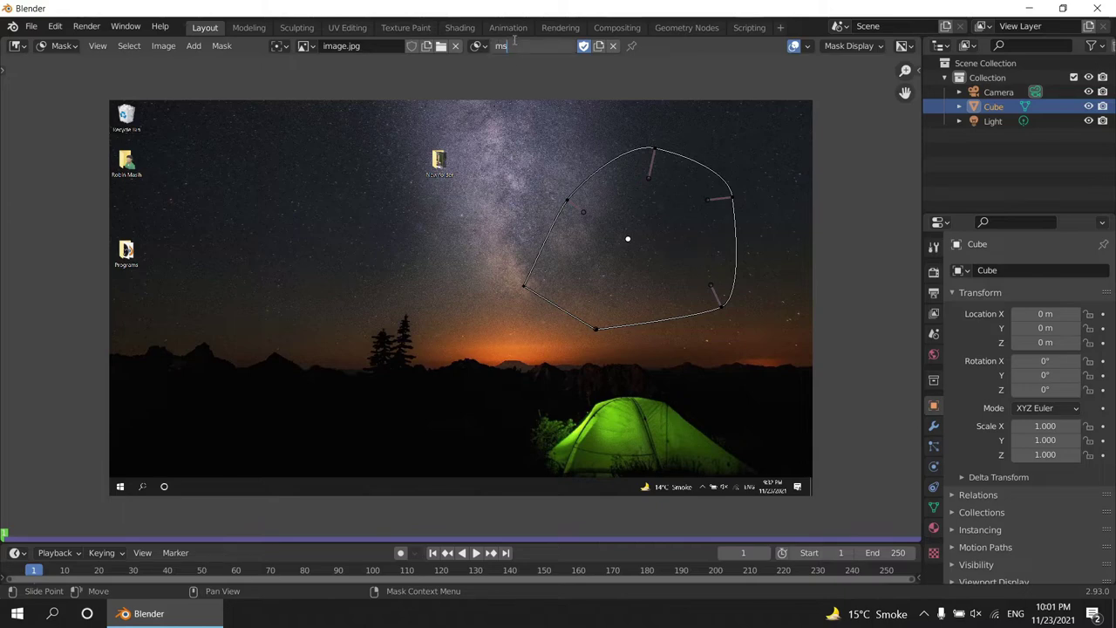
key("Return")
Step: In Compositing, enable Use Nodes and delete the Render Layers node
left_click(618, 27)
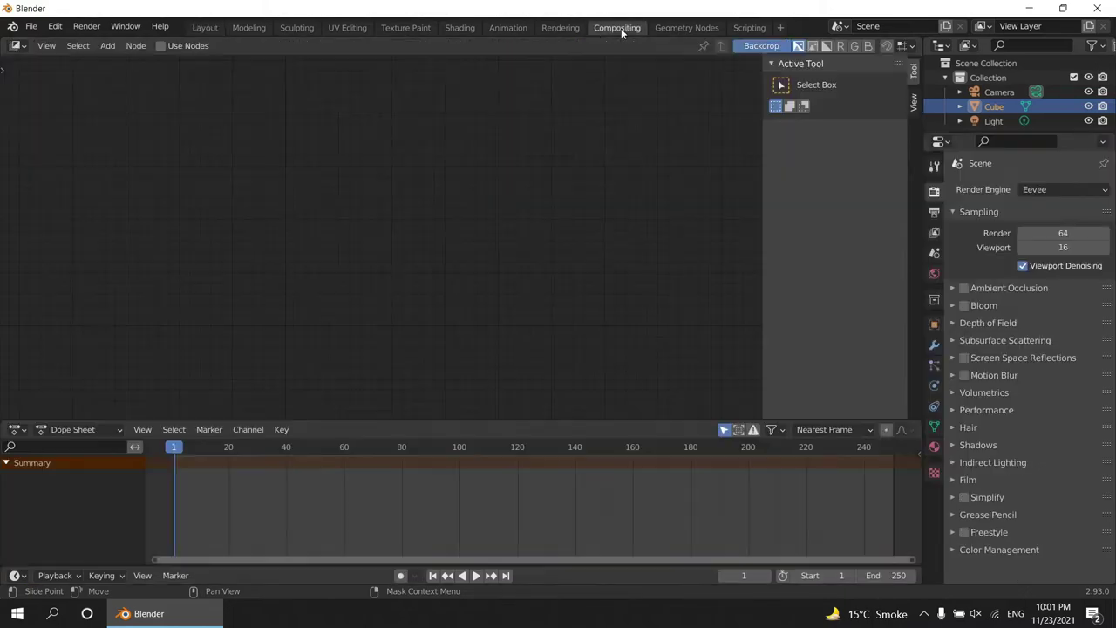
left_click(162, 46)
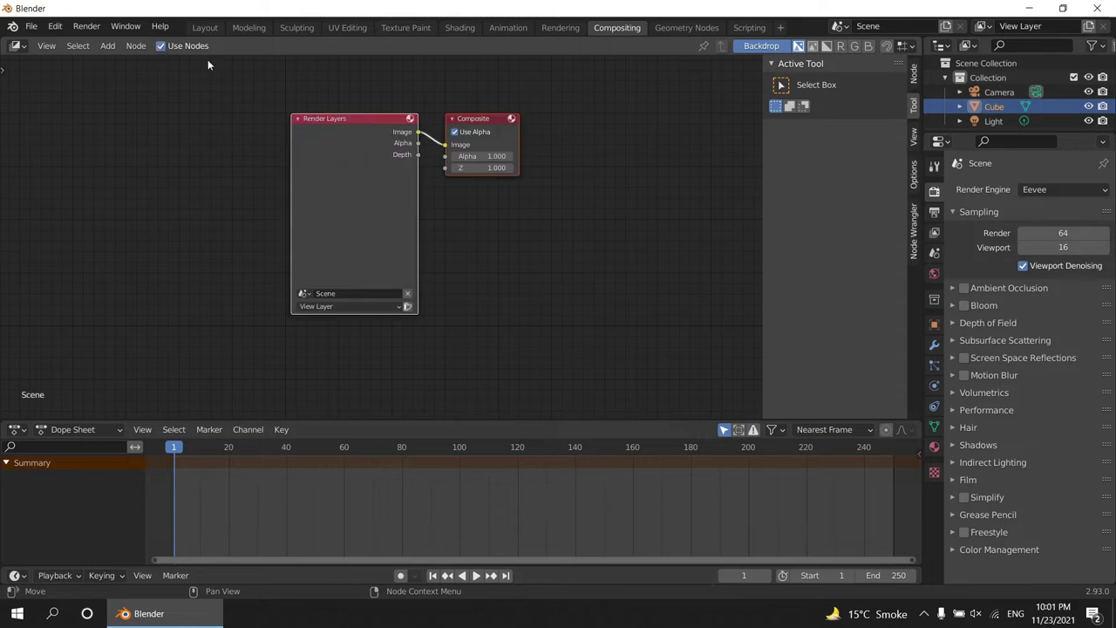
left_click(347, 117)
key("x")
left_click_drag(495, 120, 540, 172)
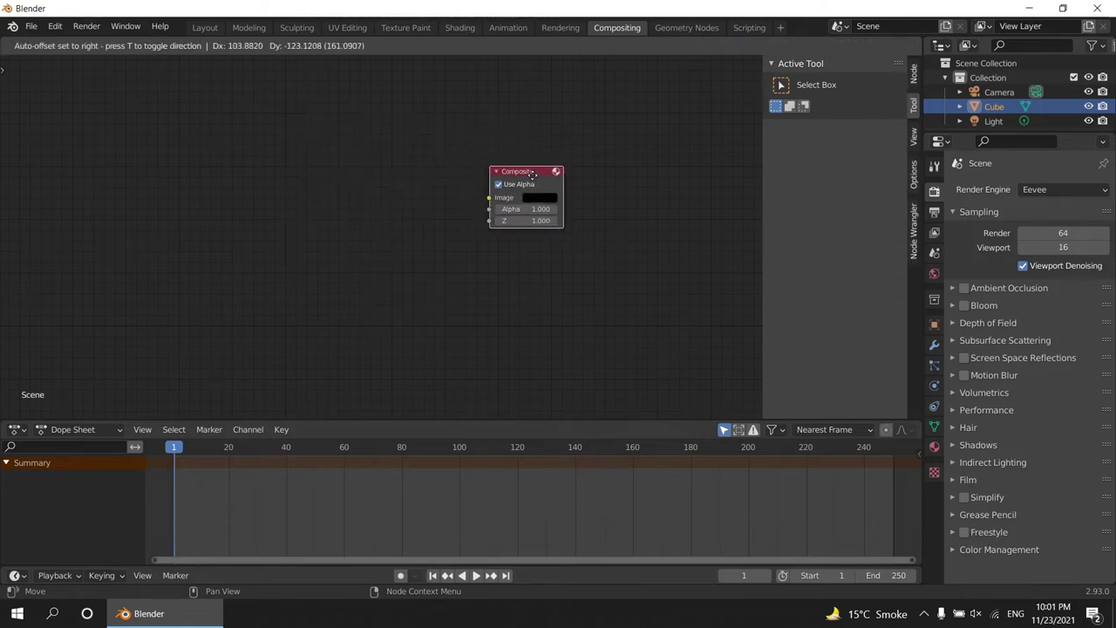
Step: Add a Viewer node above the Composite node
key("shift+a")
type("vie")
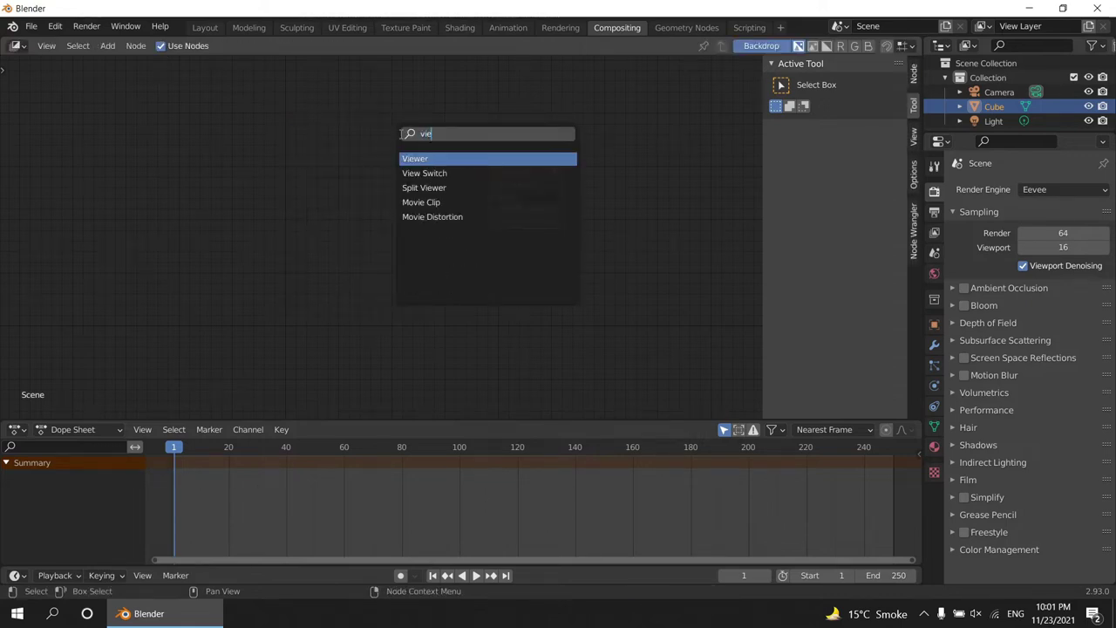
key("Return")
left_click(543, 82)
left_click_drag(532, 172, 549, 194)
Step: Add an Image node loaded with image.jpg and link it to the Viewer
key("shift+a")
type("im")
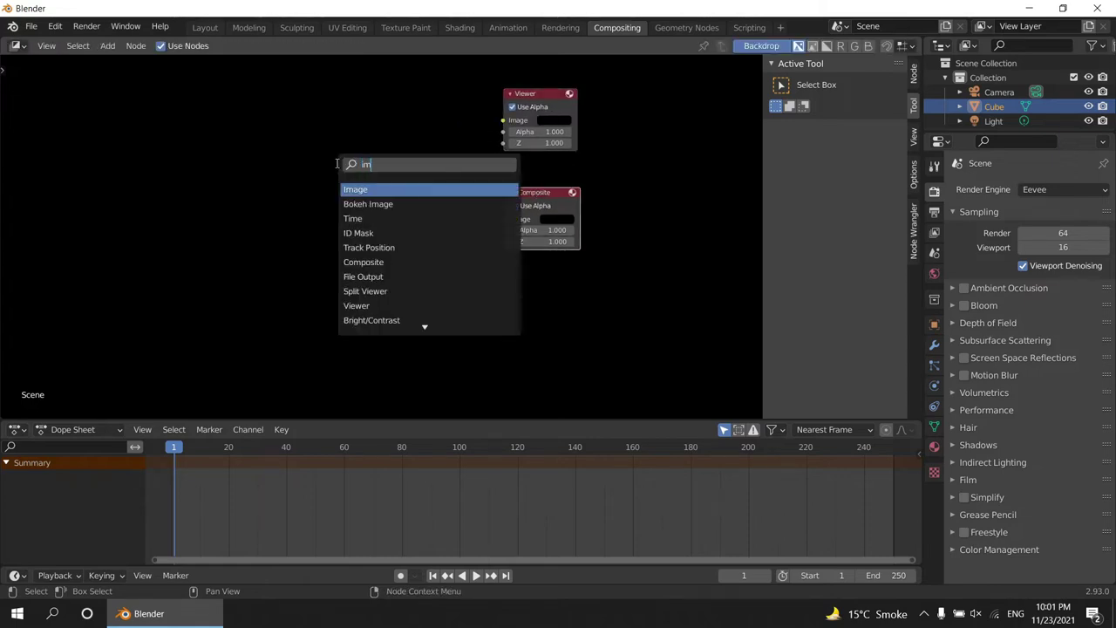
type("ag")
key("Return")
left_click(323, 169)
left_click_drag(331, 167, 503, 128)
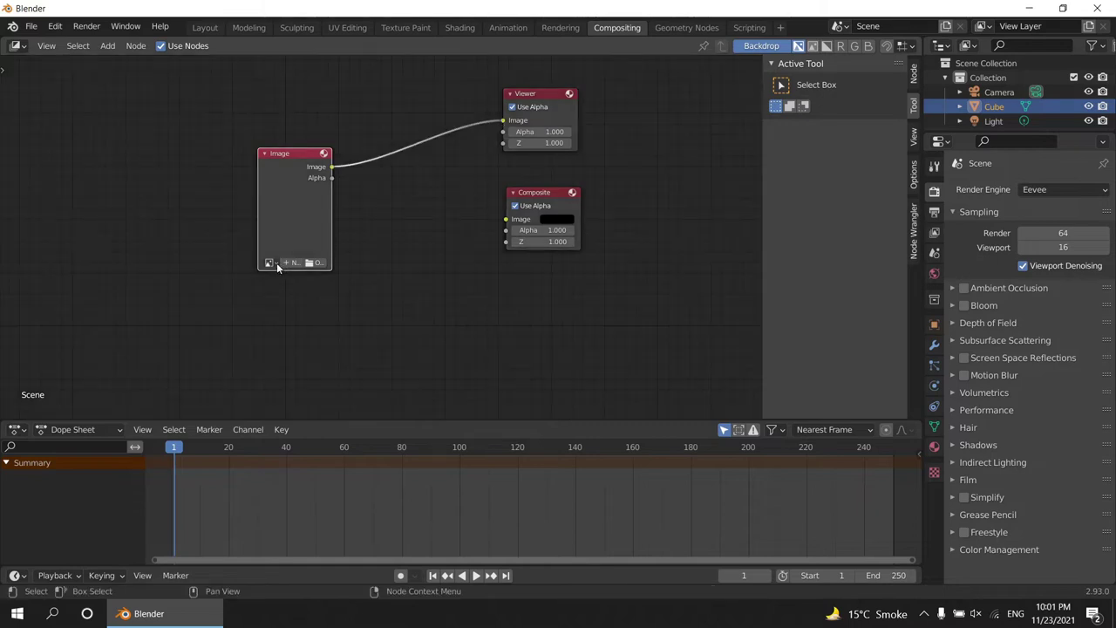
left_click(269, 263)
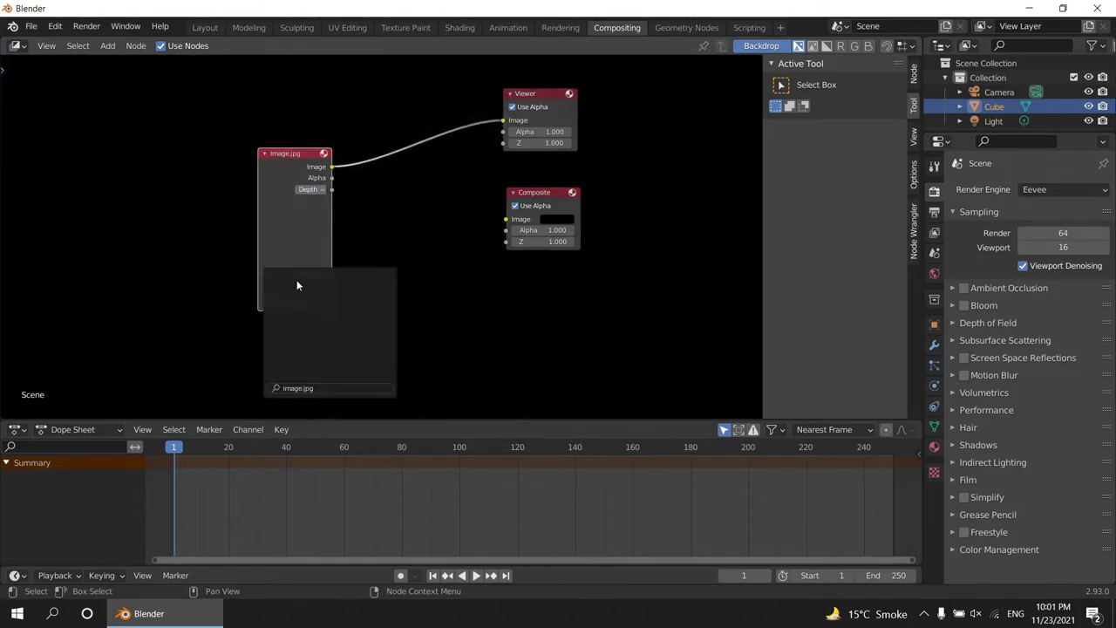
left_click(299, 287)
scroll(387, 250, "down", 1)
scroll(388, 250, "down", 1)
left_click_drag(494, 203, 577, 273)
Step: Insert a Scale node onto the Image–Viewer link
key("shift+a")
type("s")
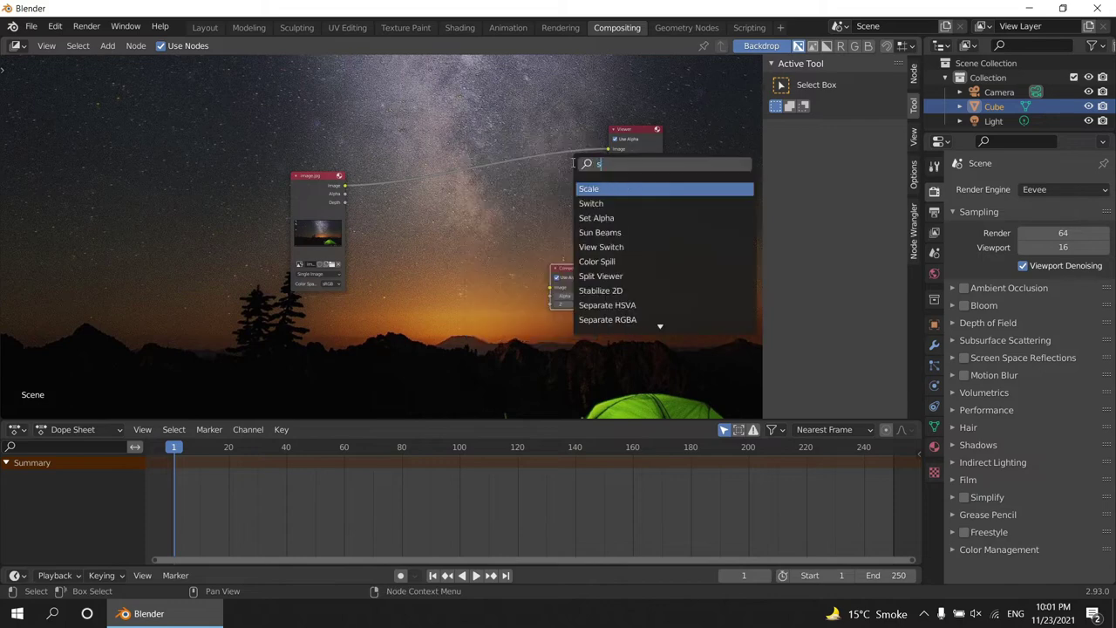
type("cs")
key("Return")
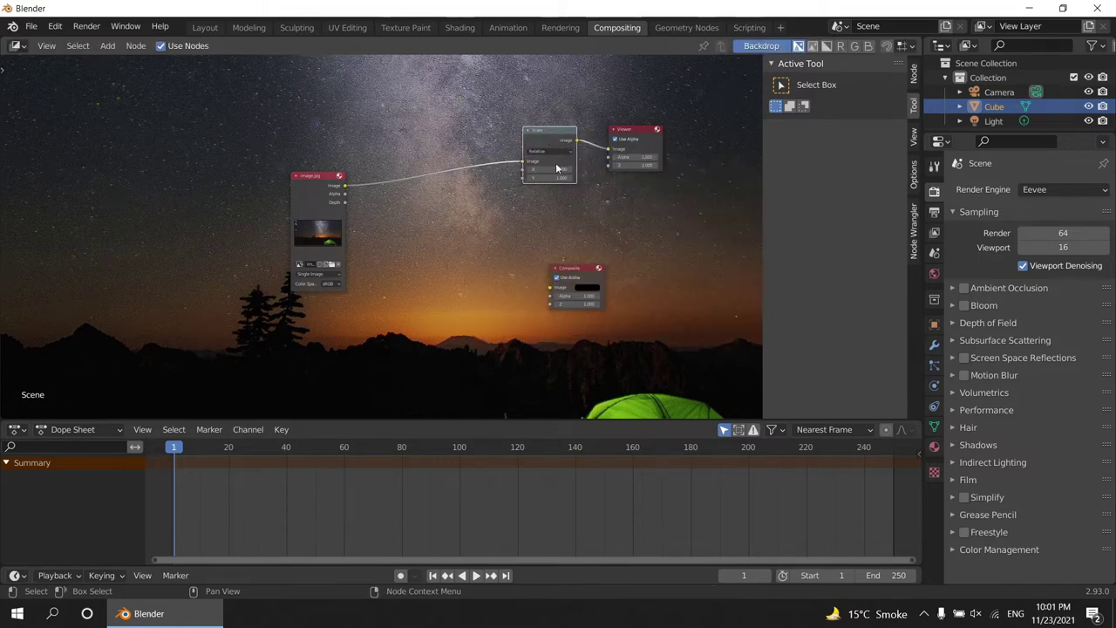
left_click(541, 123)
scroll(436, 273, "up", 2)
scroll(437, 277, "up", 1)
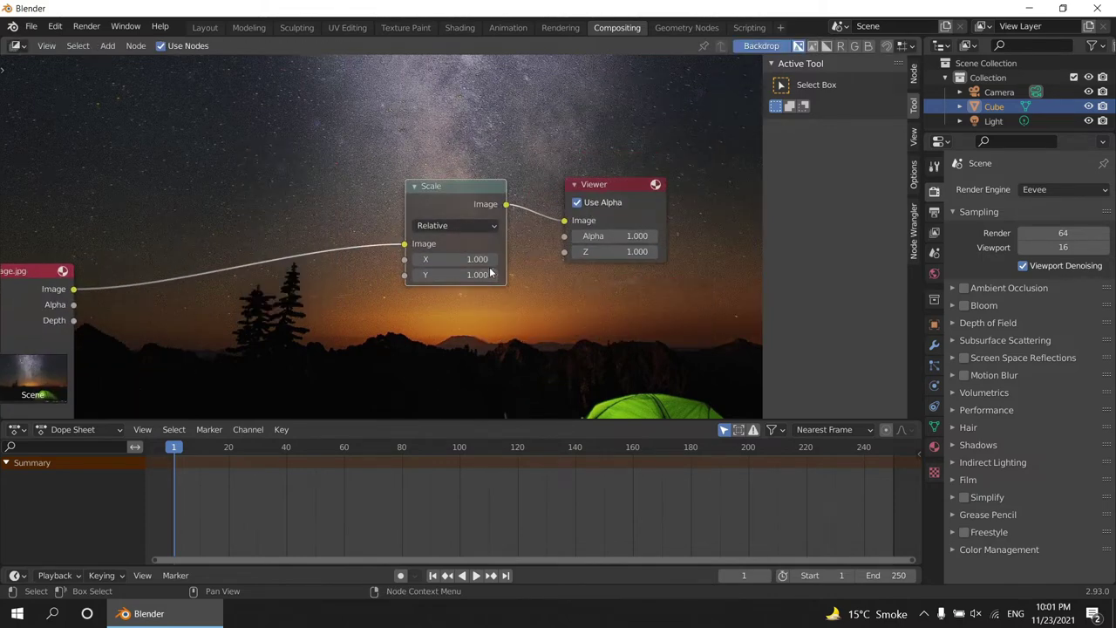
Step: Set the Scale node's X and Y values to 0.600
left_click(477, 260)
left_click(476, 274)
type("0.700")
key("Return")
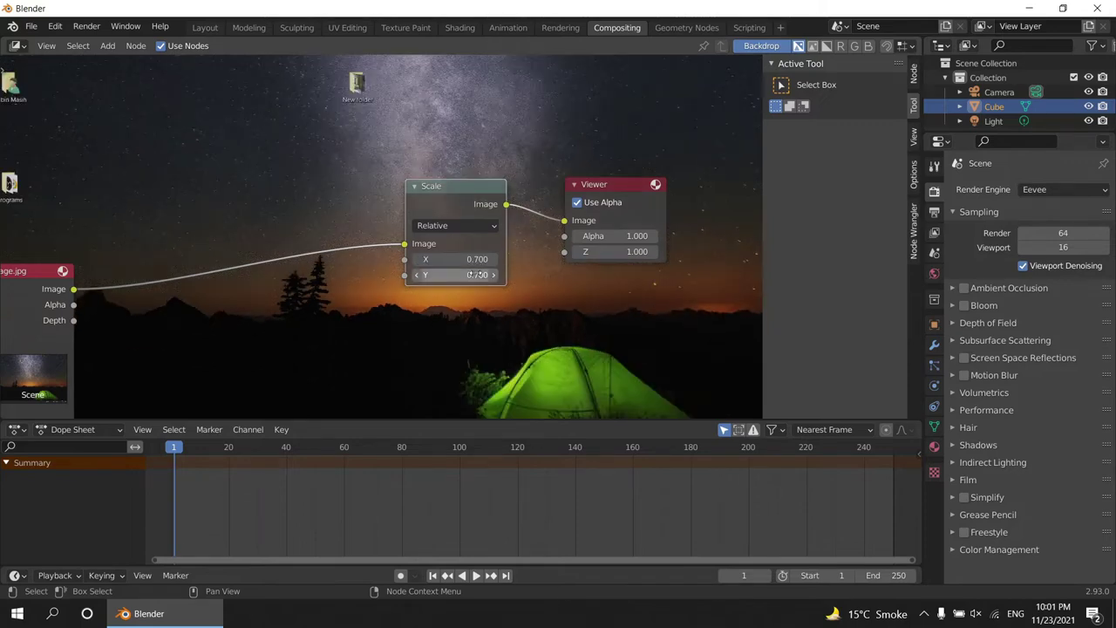
left_click(472, 260)
type("5")
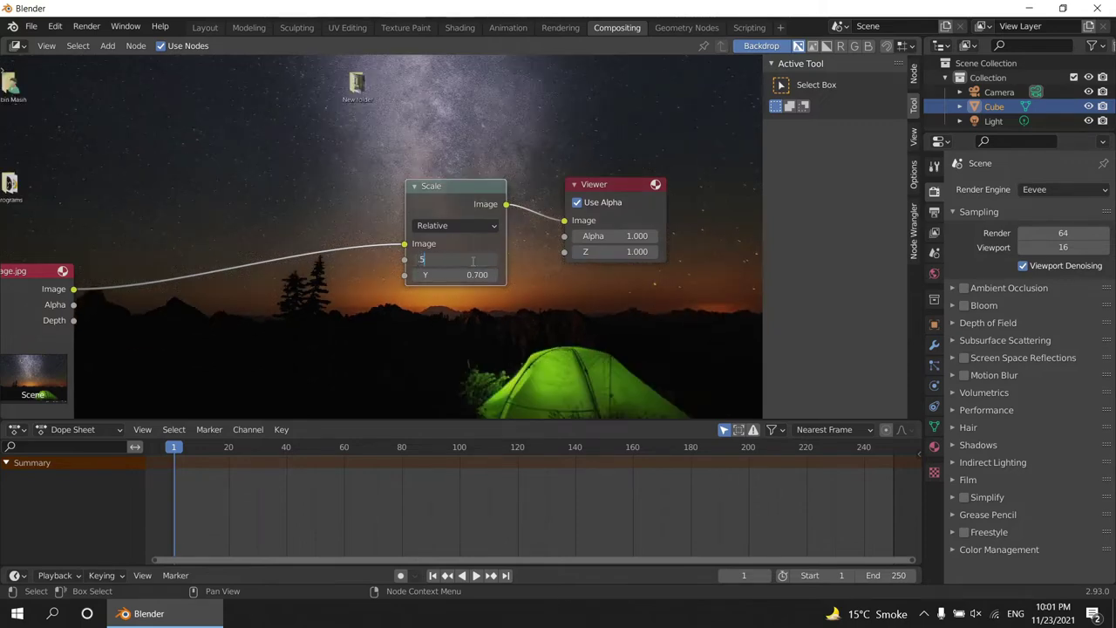
key("Return")
left_click(473, 274)
type("0.500")
key("Return")
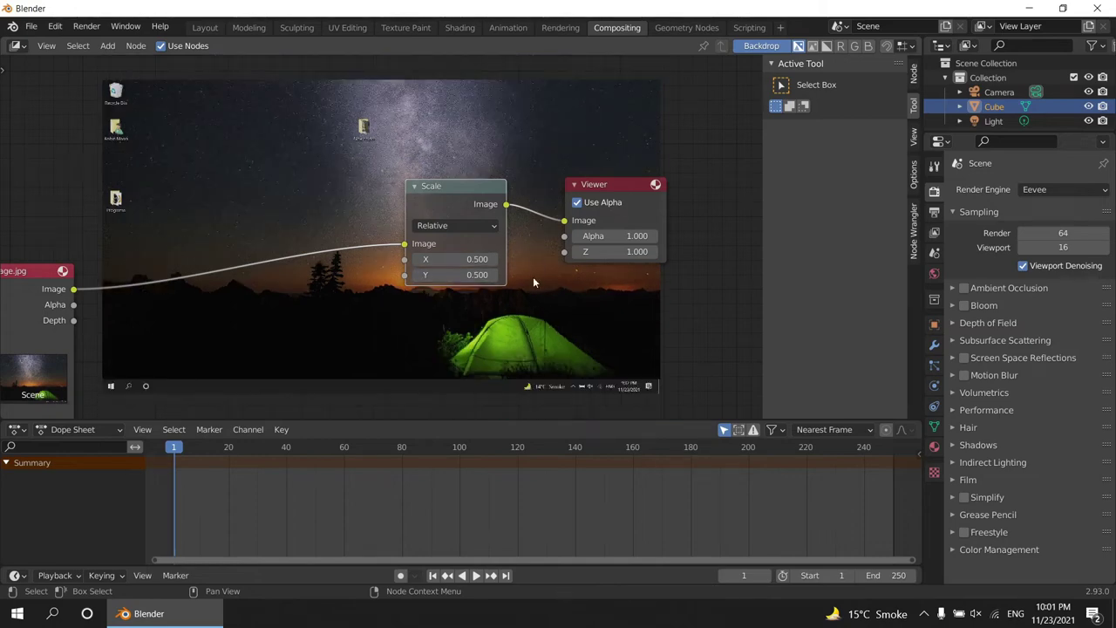
left_click(475, 259)
key("Return")
left_click(476, 275)
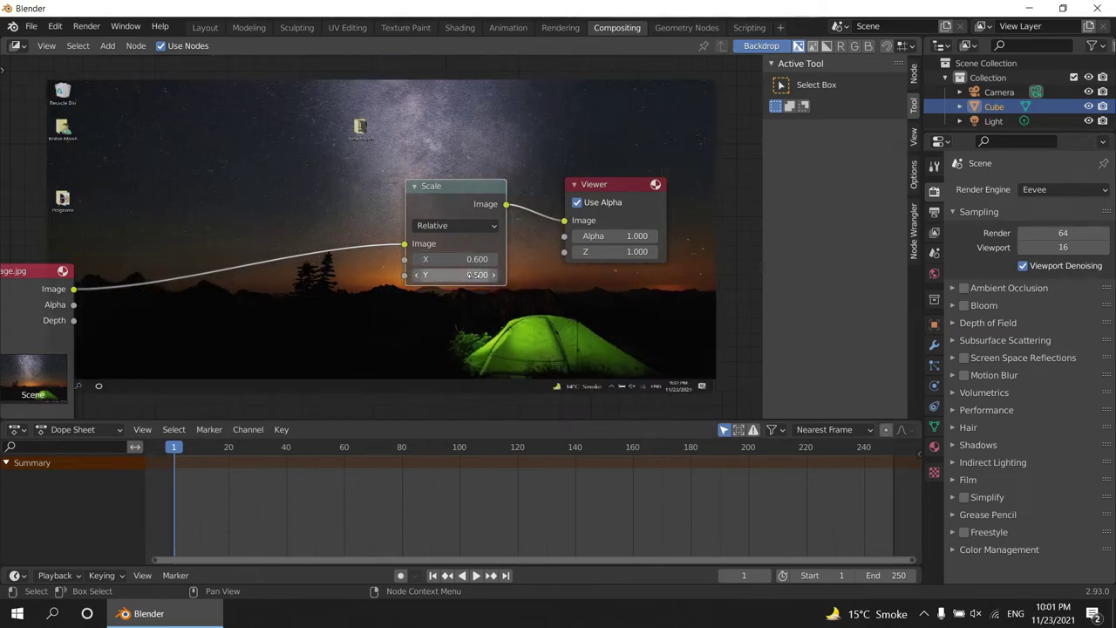
type(".6")
key("Return")
Step: Spread out the nodes, make the node editor taller, and move image.jpg top-left
left_click_drag(454, 184, 467, 212)
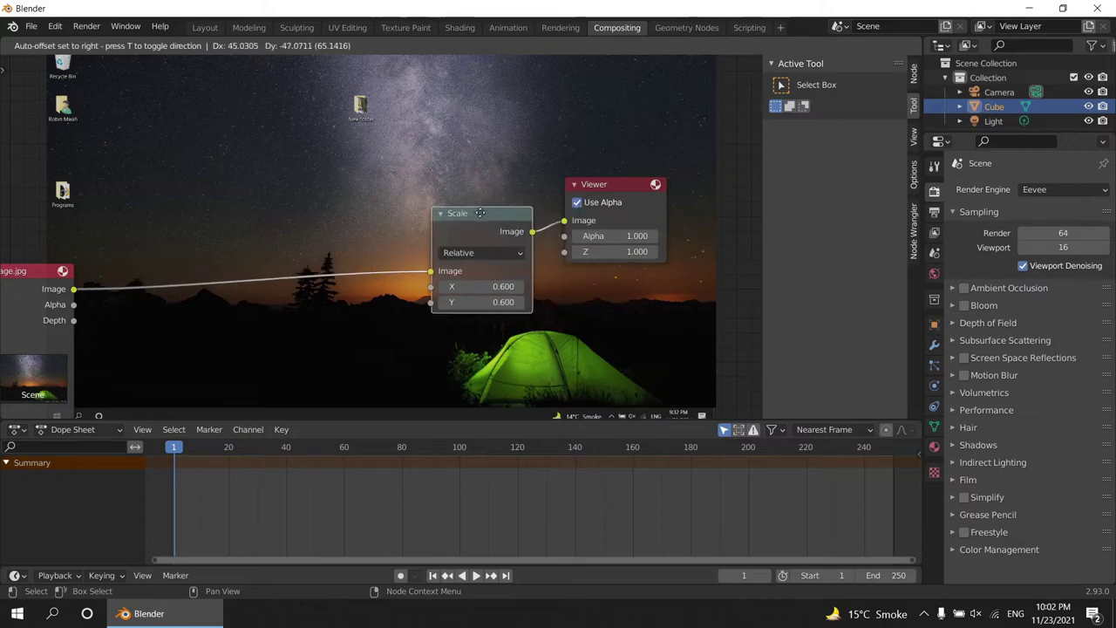
left_click_drag(615, 184, 643, 206)
left_click_drag(26, 270, 61, 266)
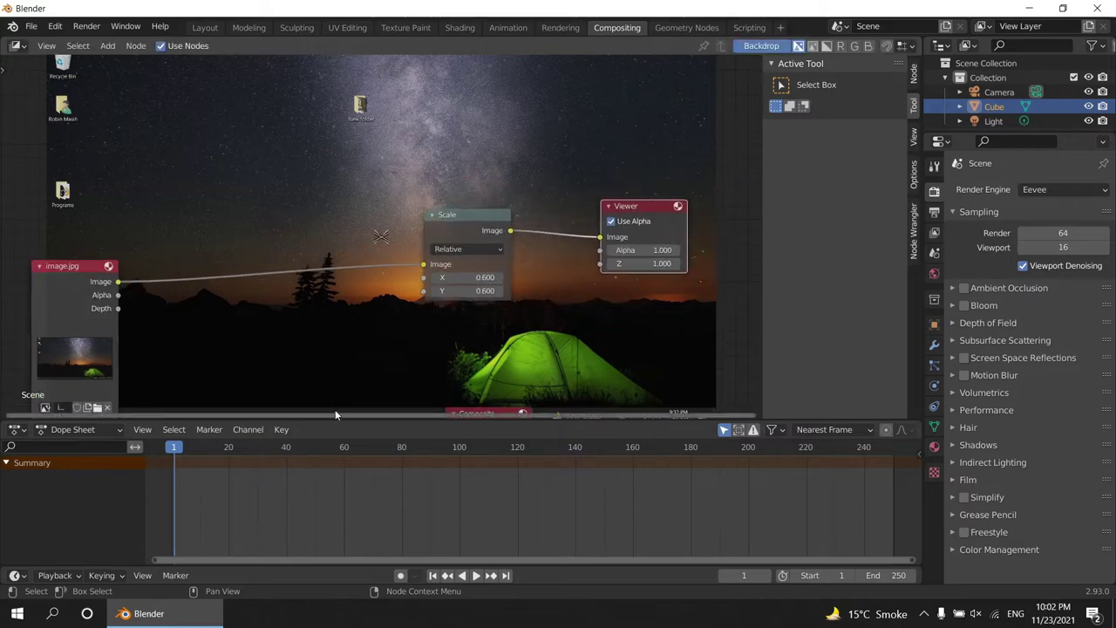
left_click_drag(329, 421, 329, 474)
left_click_drag(72, 293, 140, 154)
Step: Add a Movie Clip node to the compositor graph
key("shift+a")
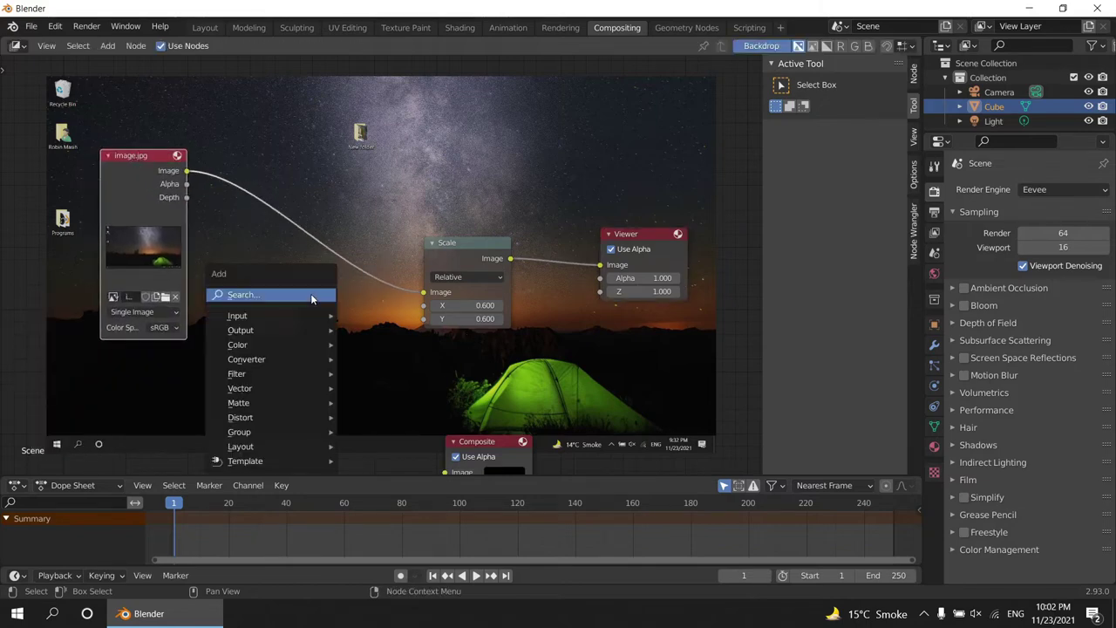
left_click(311, 293)
type("mov")
left_click(331, 320)
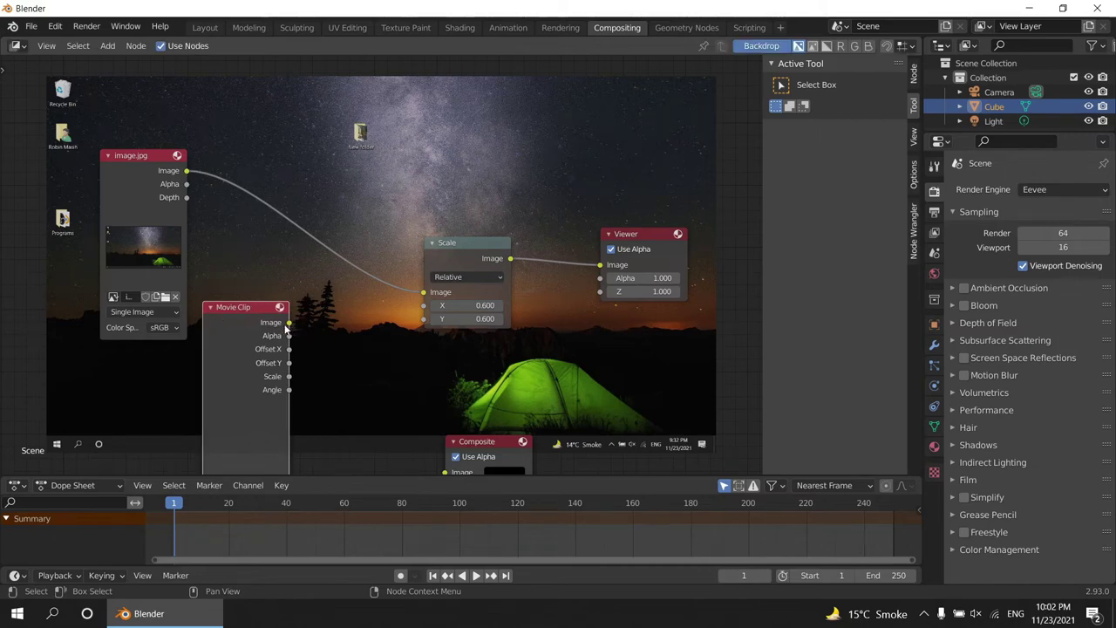
left_click(305, 234)
Step: Load movie clip.mp4 from the Desktop and reconnect image.jpg to the Scale node
left_click(269, 386)
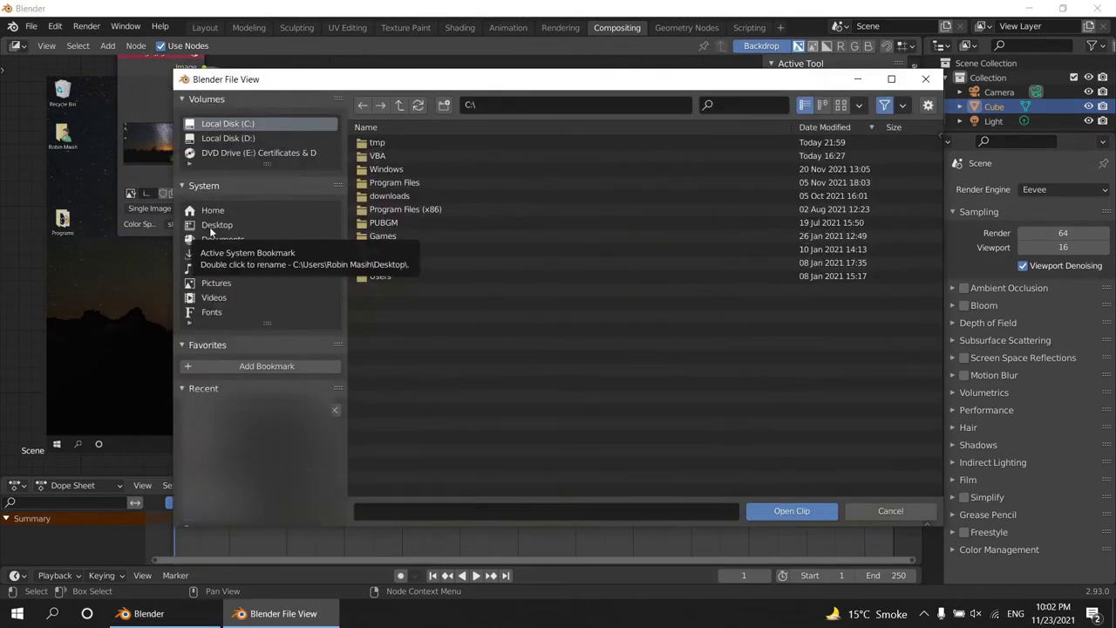
left_click(210, 227)
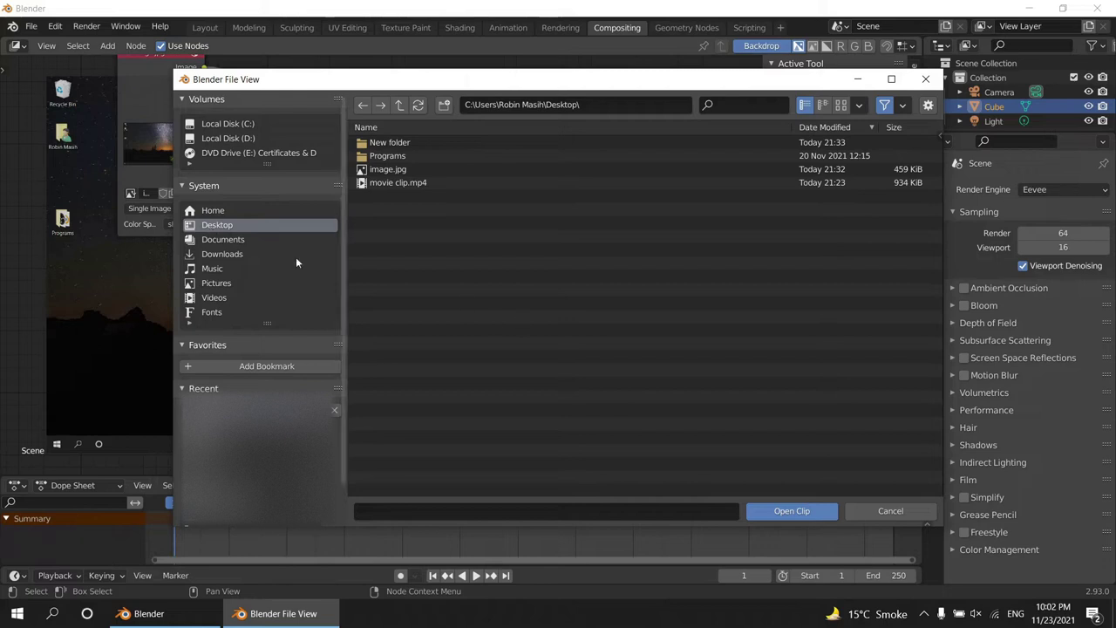
double_click(396, 184)
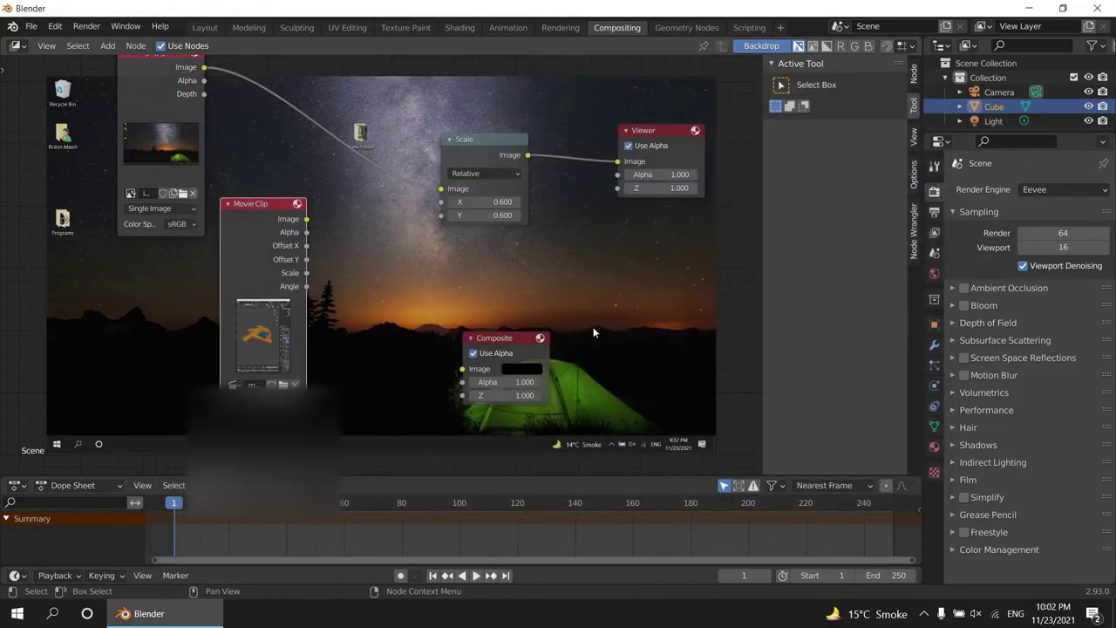
mouse_move(278, 210)
left_mouse_down()
mouse_move(247, 287)
mouse_move(405, 259)
mouse_move(440, 189)
left_mouse_up()
left_click_drag(203, 67, 441, 188)
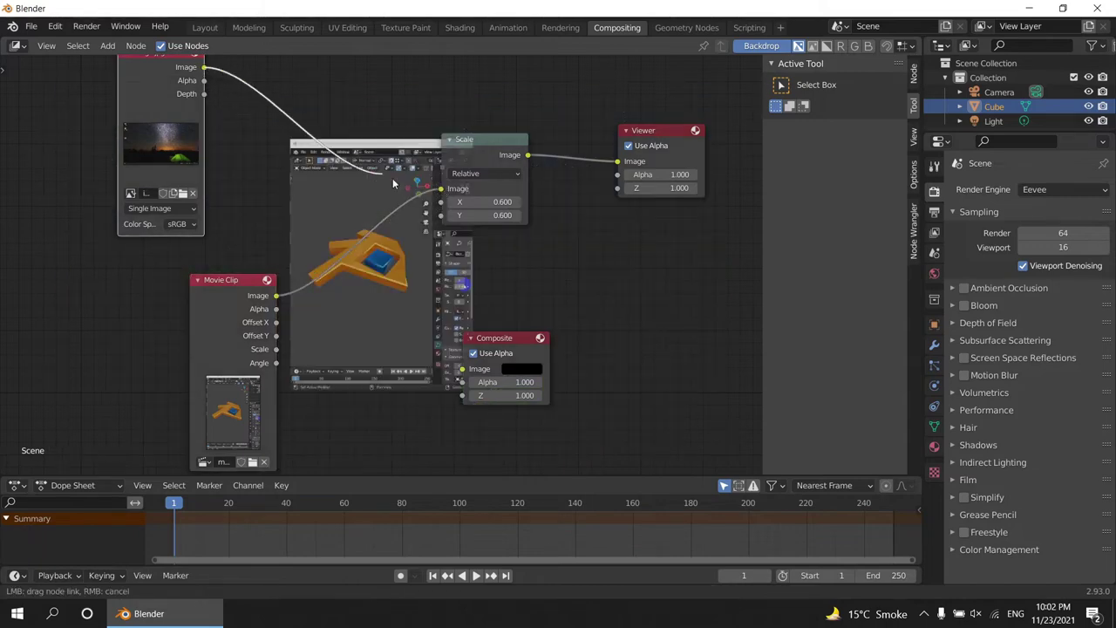
Step: Add a Mix node to the compositor graph
key("shift+a")
left_click(388, 237)
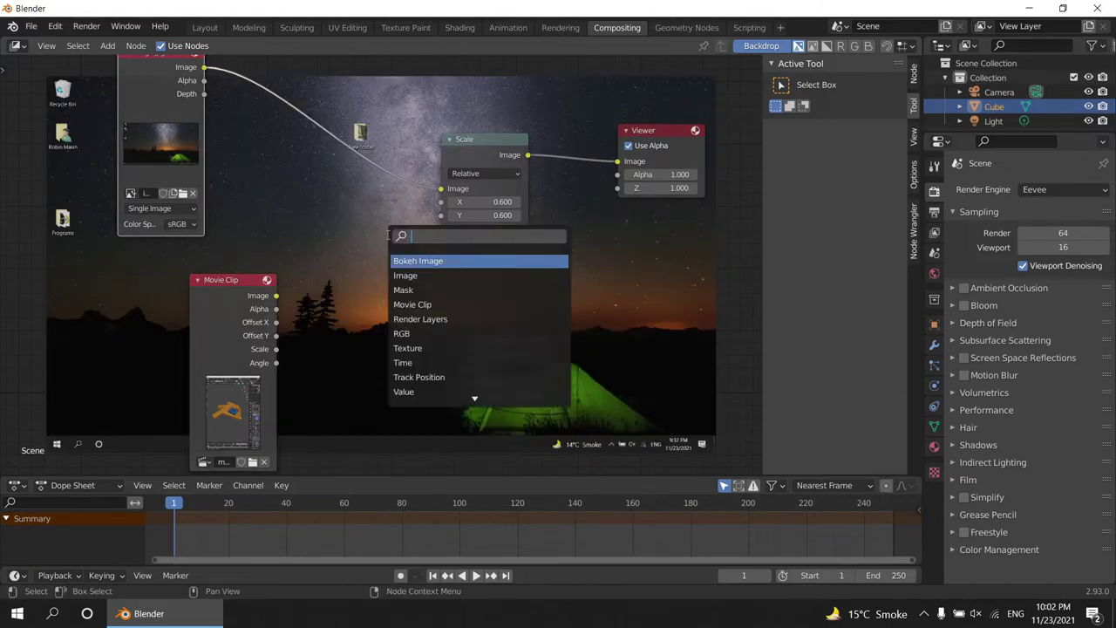
type("mix")
key("Return")
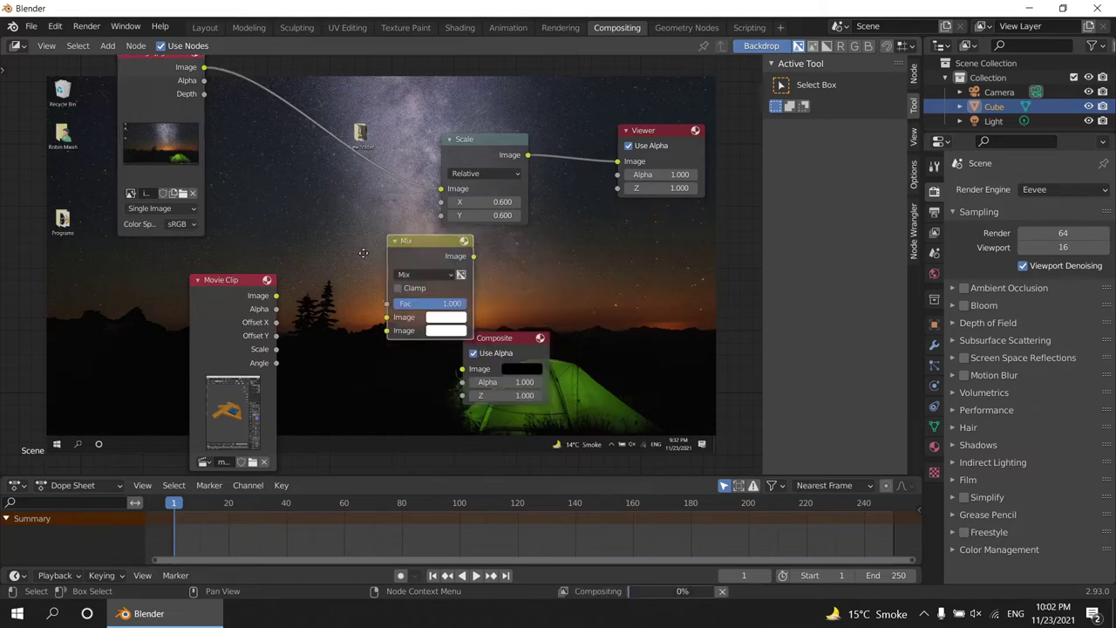
left_click(312, 197)
Step: Feed image.jpg and the movie clip into Mix's two inputs and Mix into Scale
left_click_drag(205, 70, 252, 140)
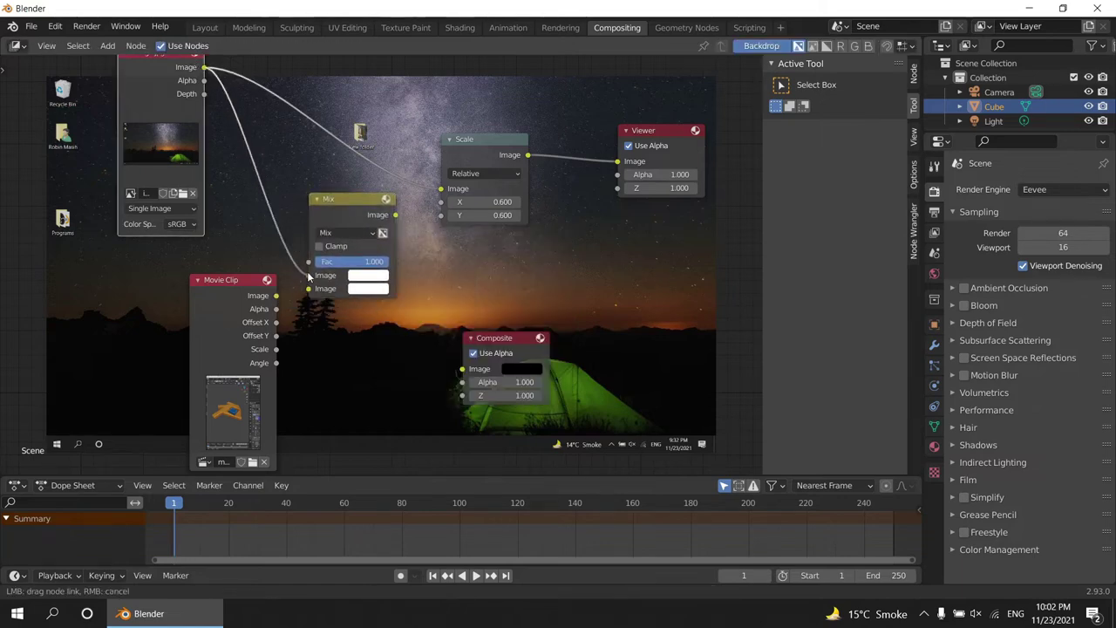
left_click_drag(309, 276, 309, 288)
left_click_drag(396, 214, 443, 189)
mouse_move(319, 287)
left_mouse_down()
mouse_move(290, 292)
mouse_move(309, 289)
left_mouse_up()
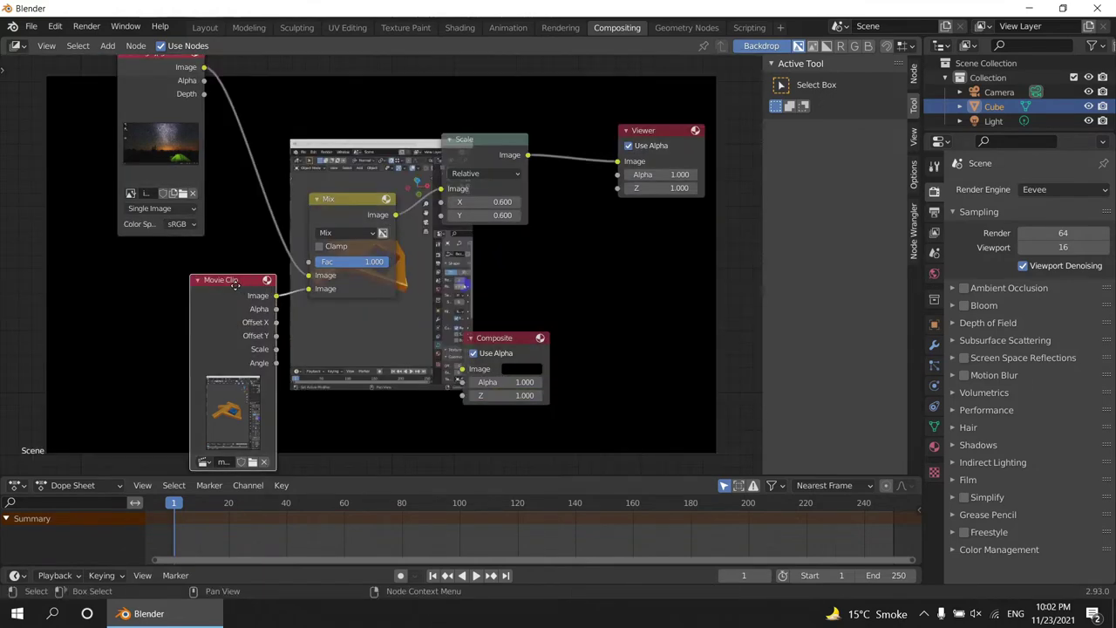
left_click_drag(232, 280, 148, 309)
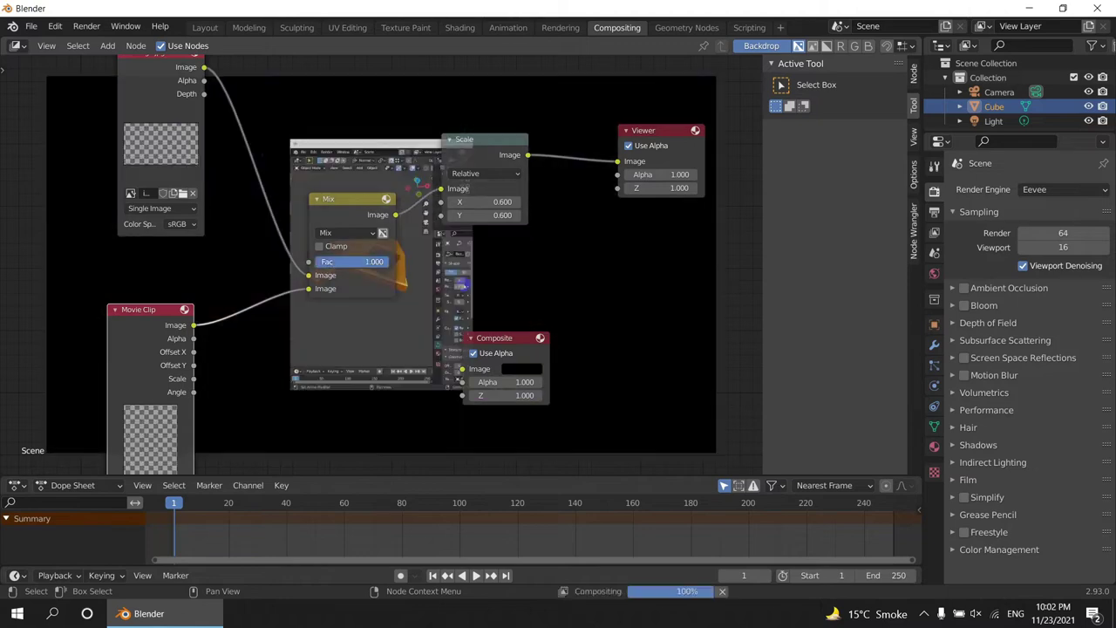
key("shift+a")
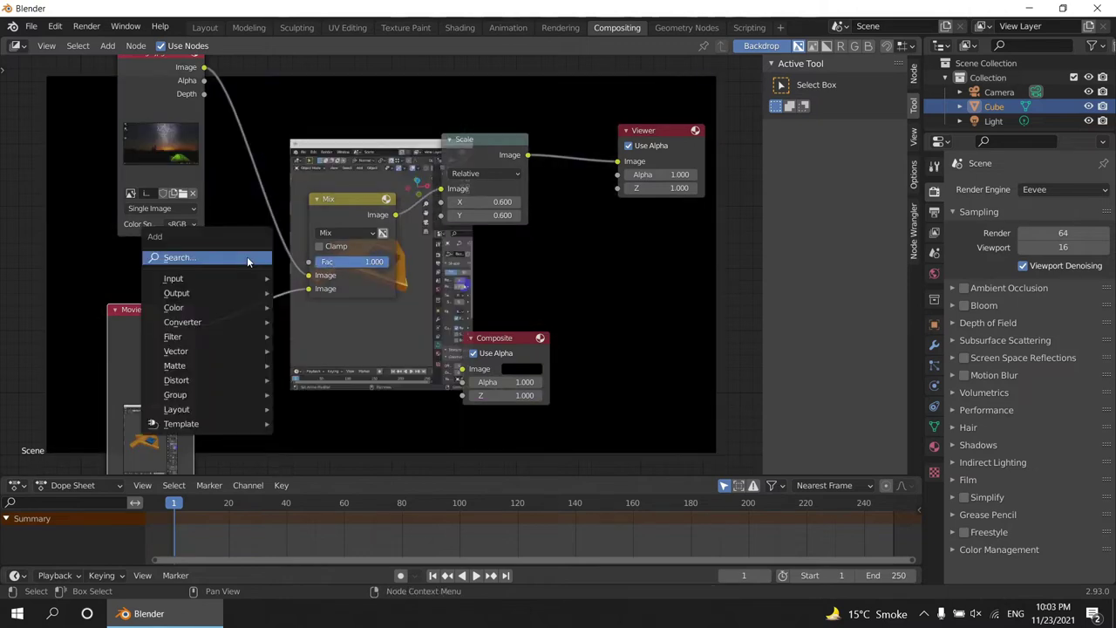
left_click(247, 259)
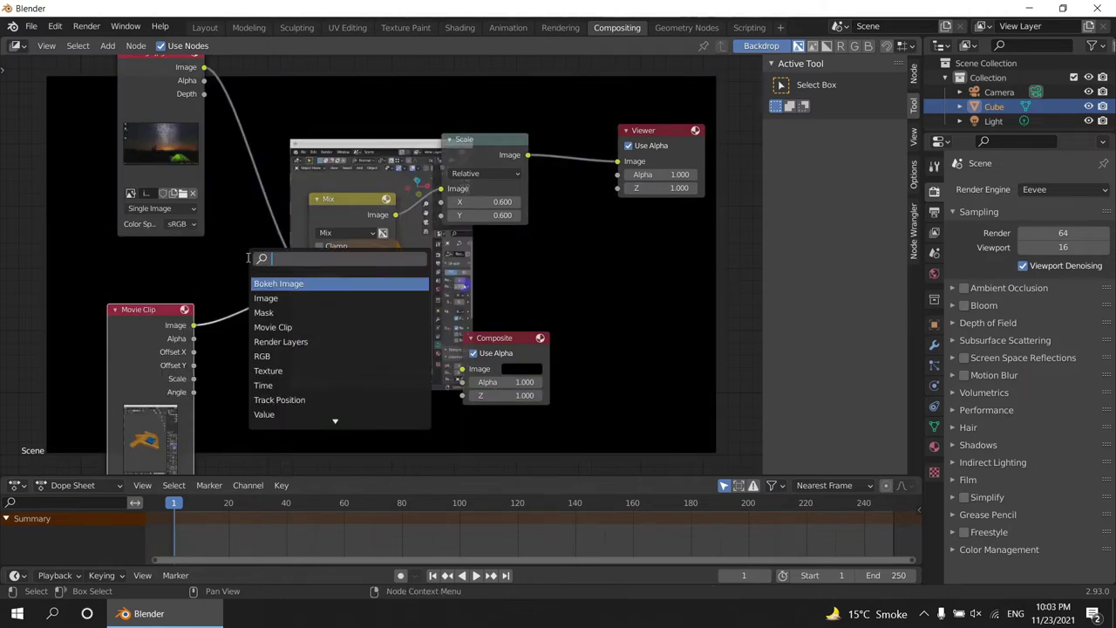
Step: Add a Mask node using msk1 to drive the Mix Fac, with Fixed size
type("mask")
key("Return")
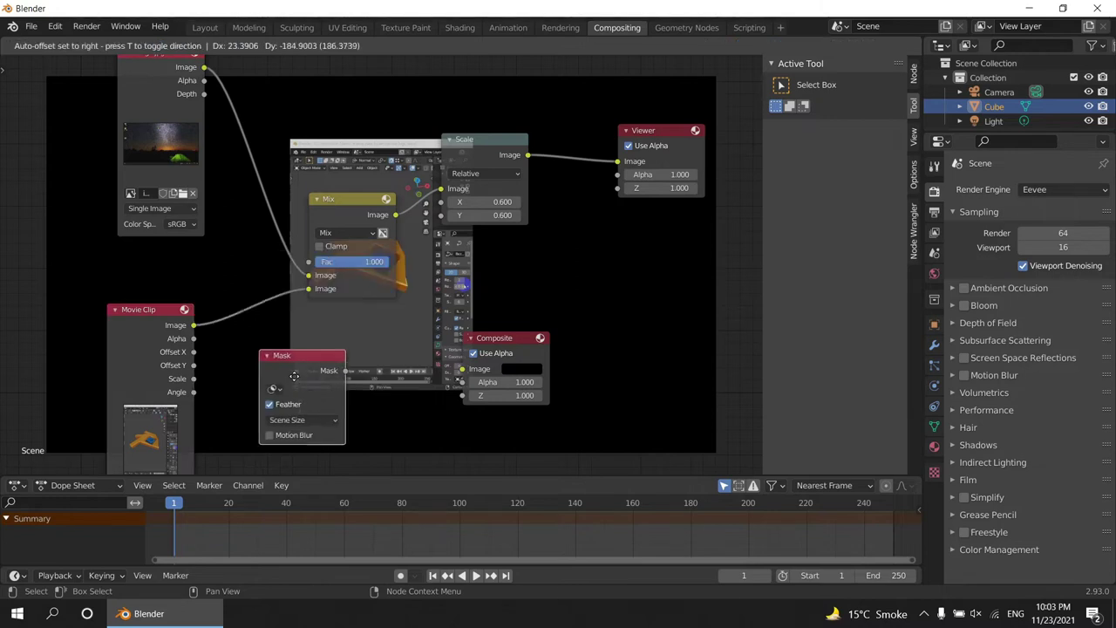
left_click(277, 386)
left_click_drag(341, 217, 384, 223)
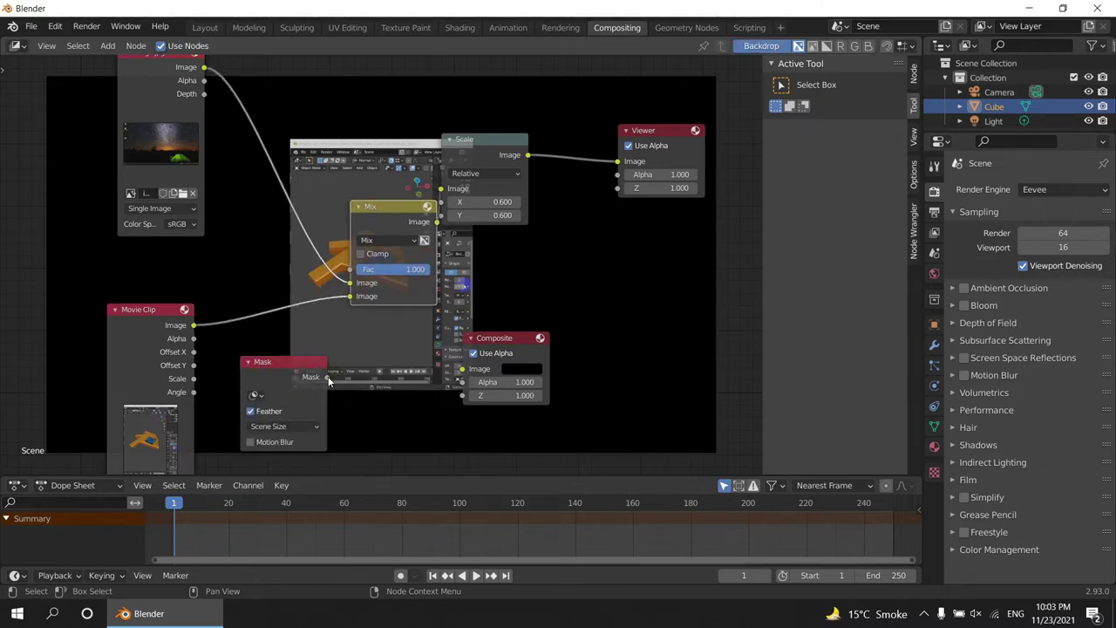
left_click_drag(326, 377, 349, 268)
left_click(255, 394)
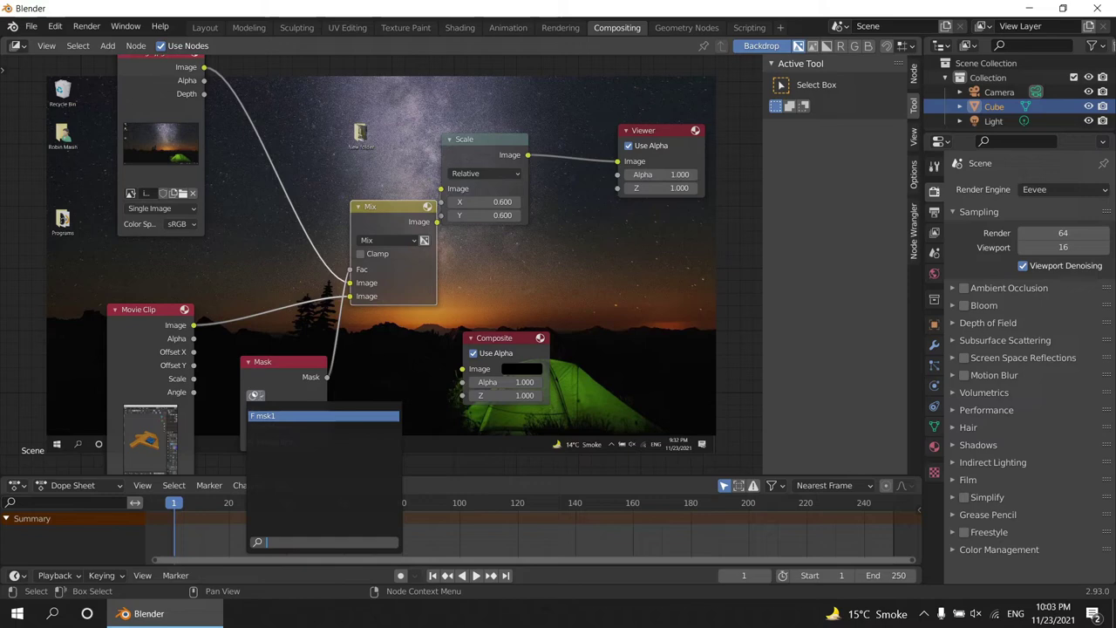
left_click(273, 416)
middle_click_drag(402, 387, 369, 329)
left_click_drag(300, 316, 297, 302)
left_click(297, 367)
left_click(298, 388)
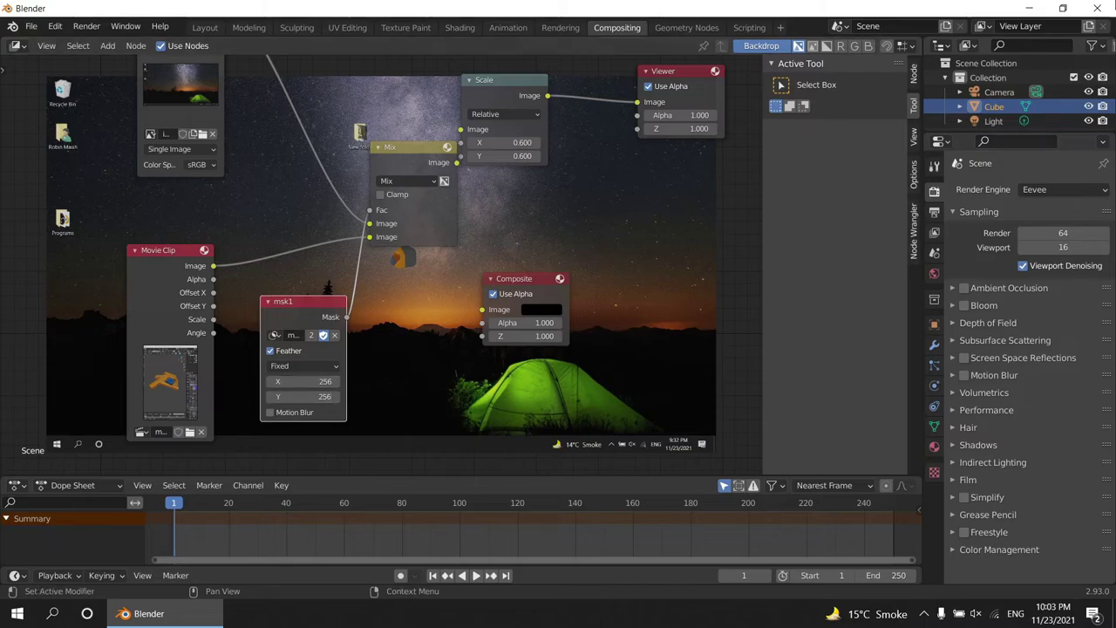
Step: Check image.jpg's file properties on the desktop to confirm its 1920 x 1080 size
left_click(1029, 8)
left_click(247, 183)
right_click(247, 183)
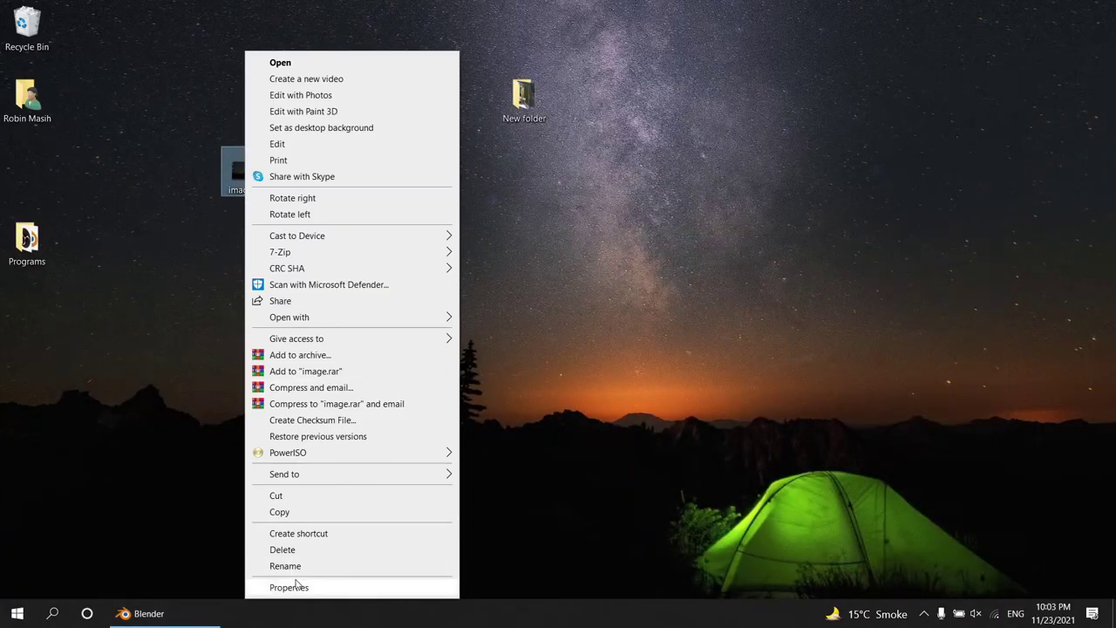
left_click(295, 586)
left_click(350, 214)
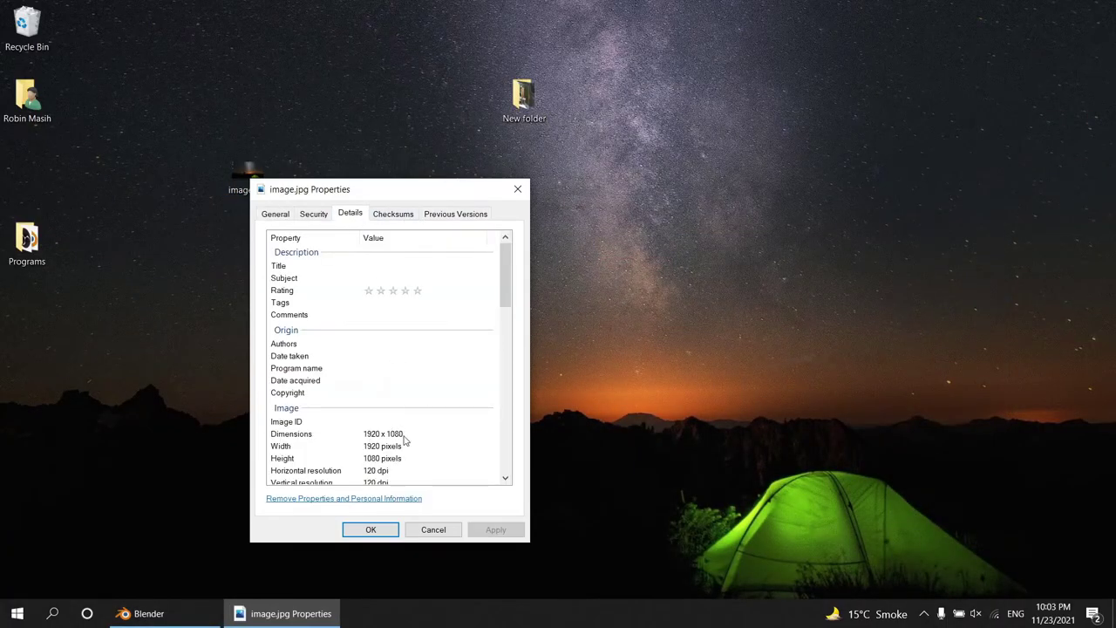
left_click(144, 613)
double_click(319, 382)
Step: Set the Mask node's fixed size to 1920 x 1080
type("1920")
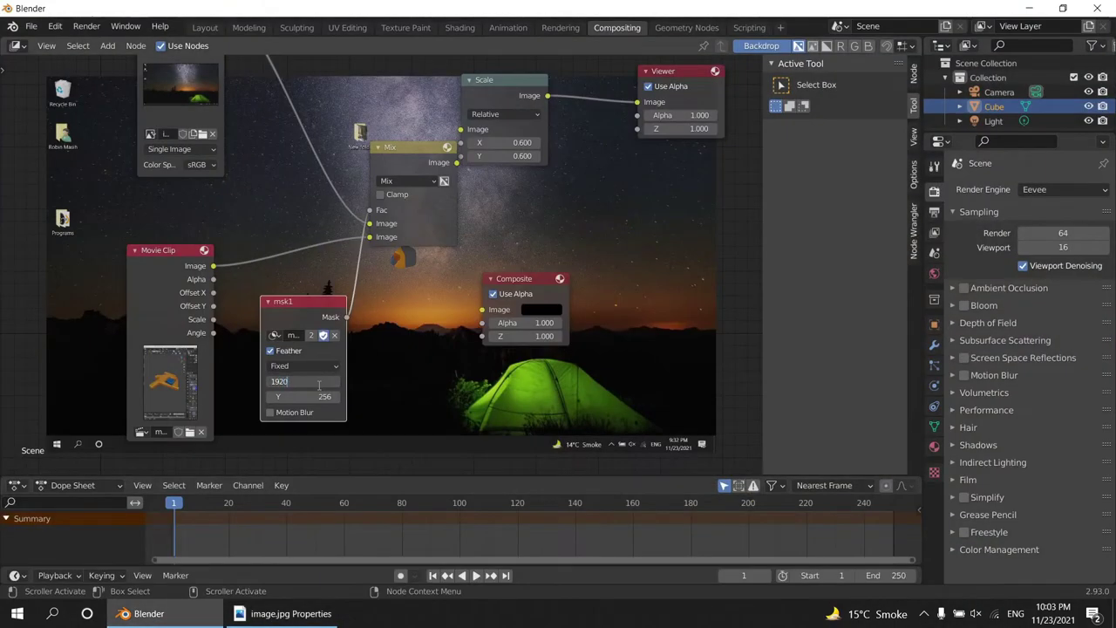
key("Tab")
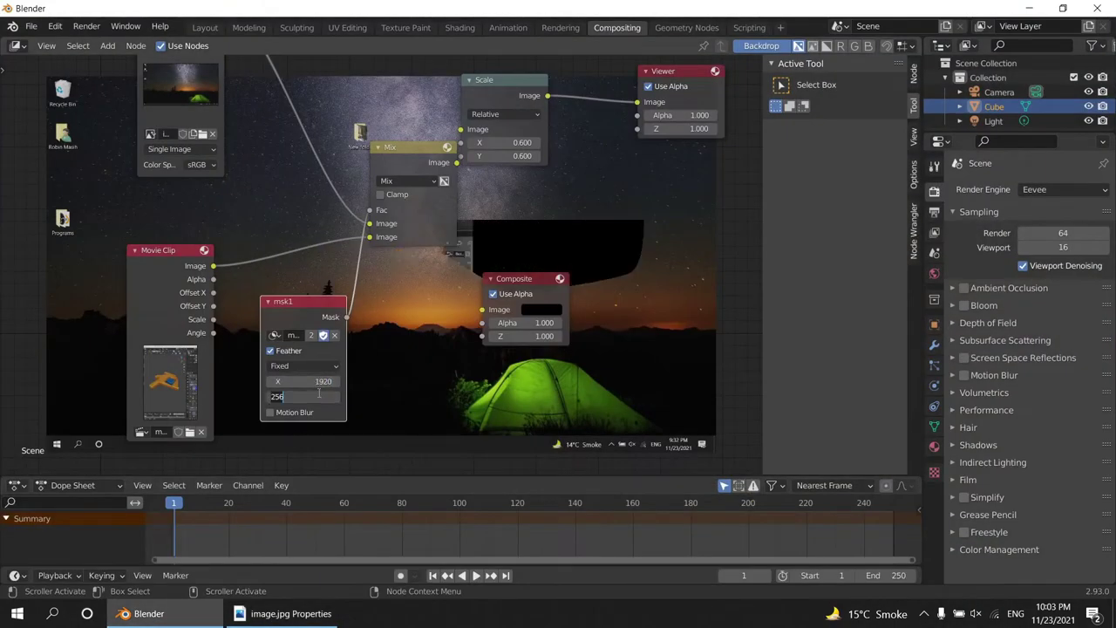
type("108")
key("Return")
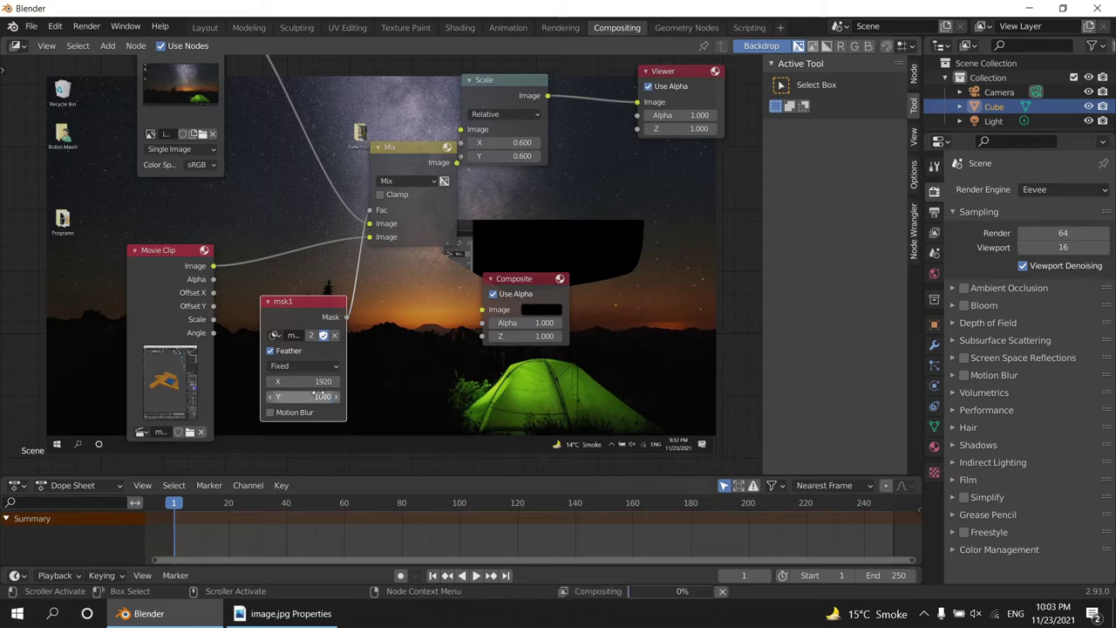
Step: Move the Movie Clip node left and play the preview, stopping at frame 31
middle_click_drag(421, 316, 325, 316)
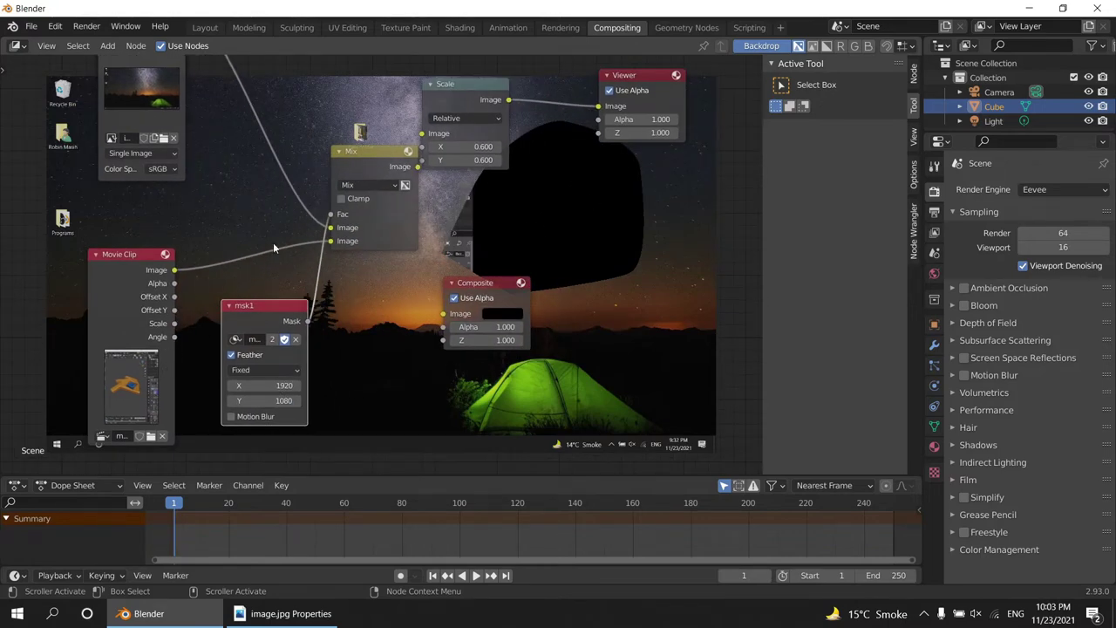
left_click_drag(130, 254, 35, 262)
middle_click_drag(205, 269, 217, 254)
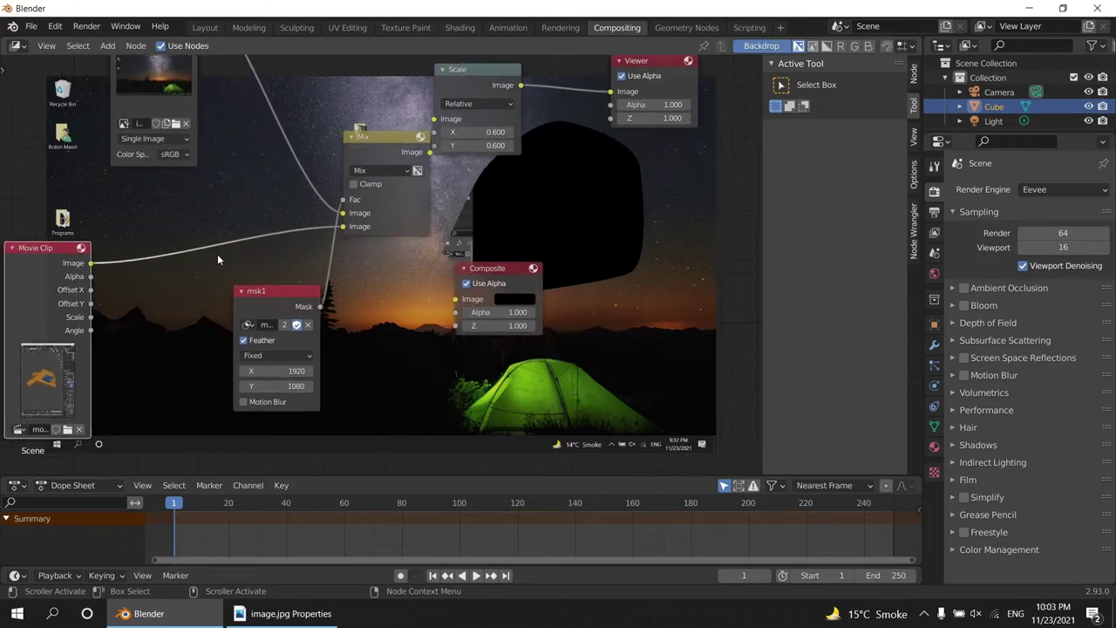
left_click(476, 576)
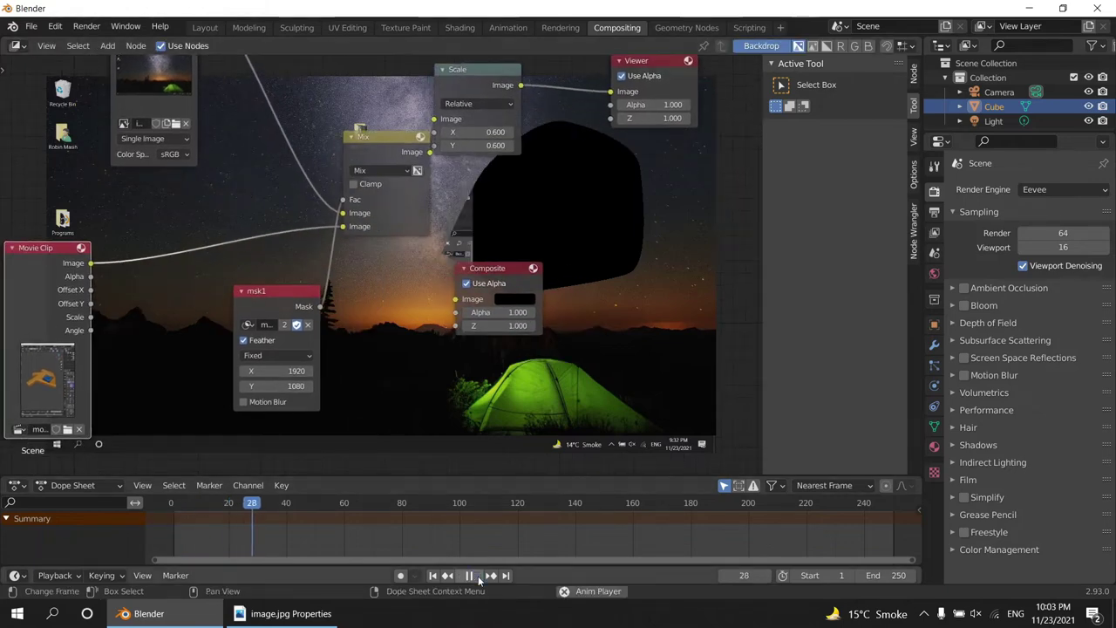
left_click(476, 576)
middle_click_drag(486, 103, 478, 140)
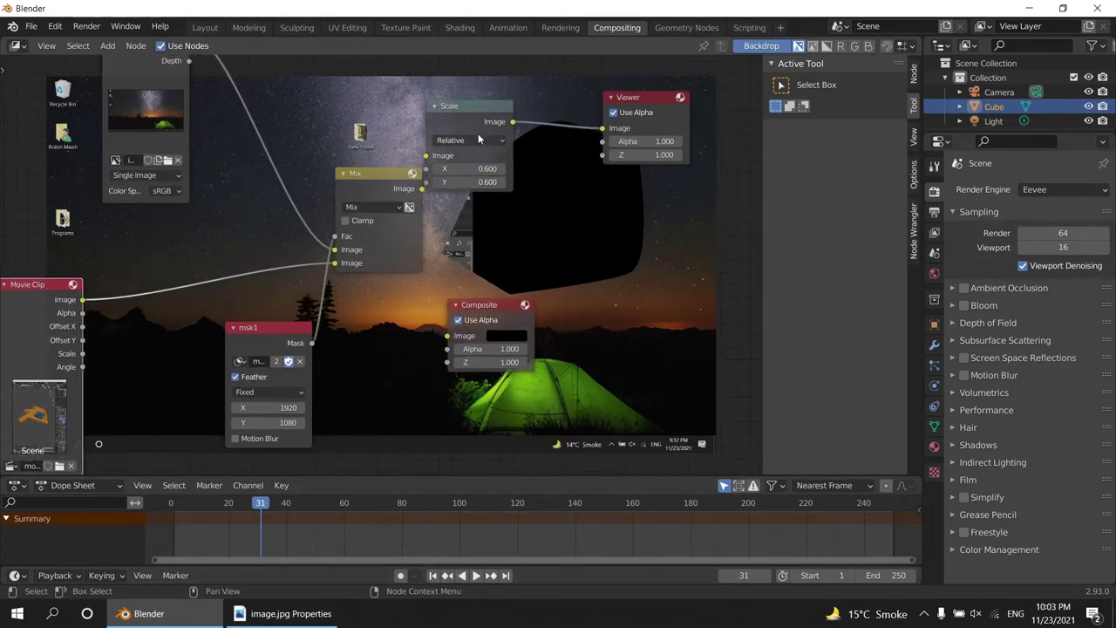
Step: At frame 71, insert a Transform node on the Movie Clip–Mix link
left_click(377, 503)
key("shift+a")
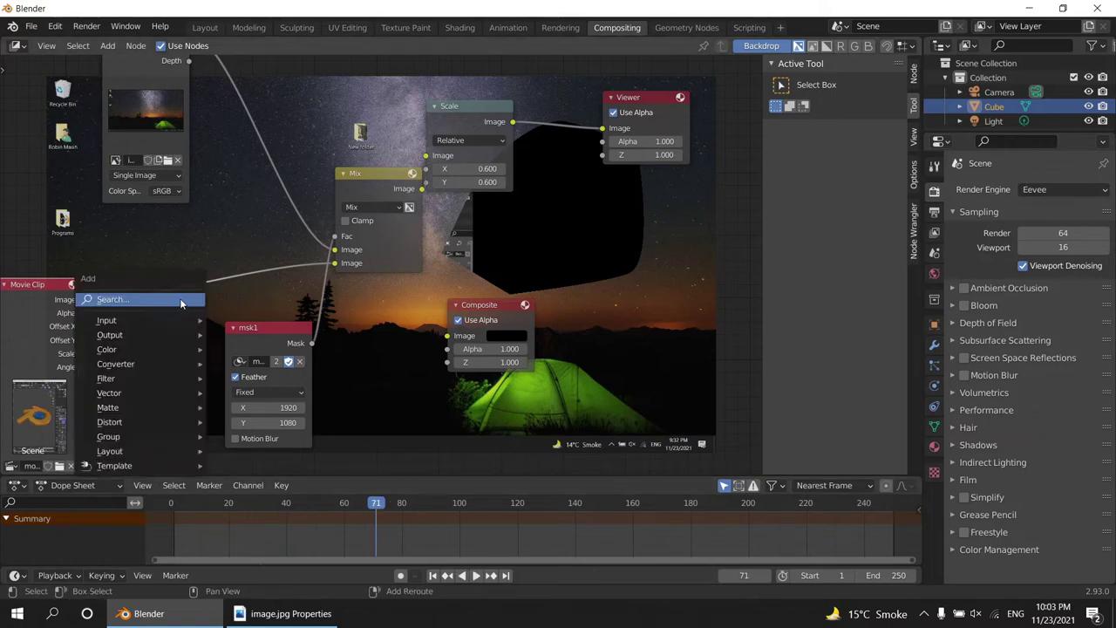
left_click(182, 299)
type("trans")
key("Return")
left_click(196, 307)
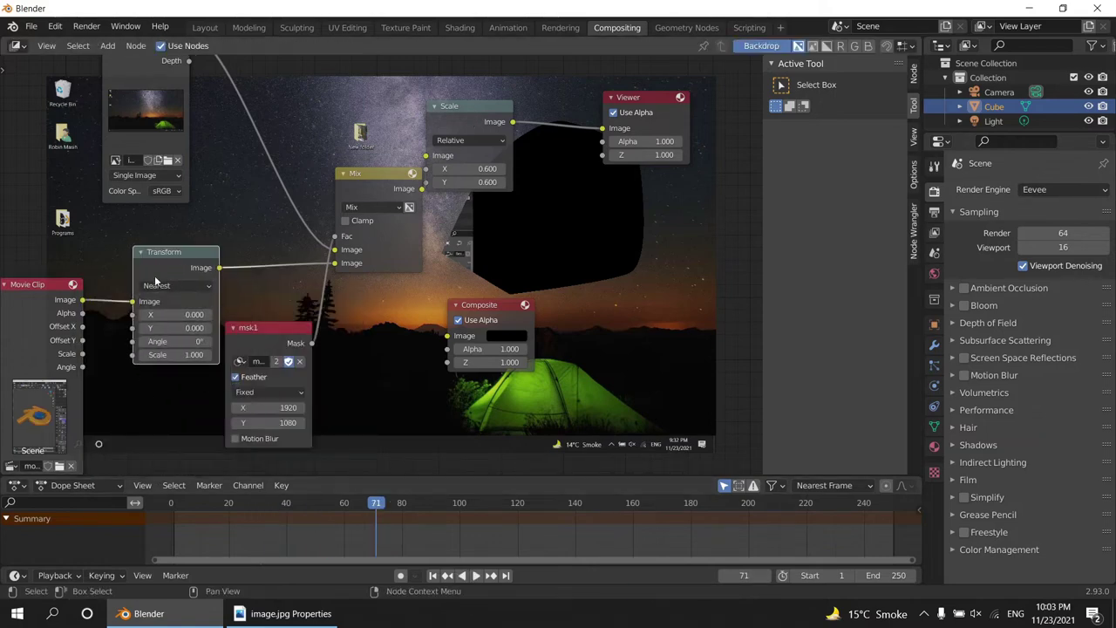
Step: Offset the clip to X 423.1 and Y 84.1, checking it at frame 26
left_click_drag(194, 314, 287, 314)
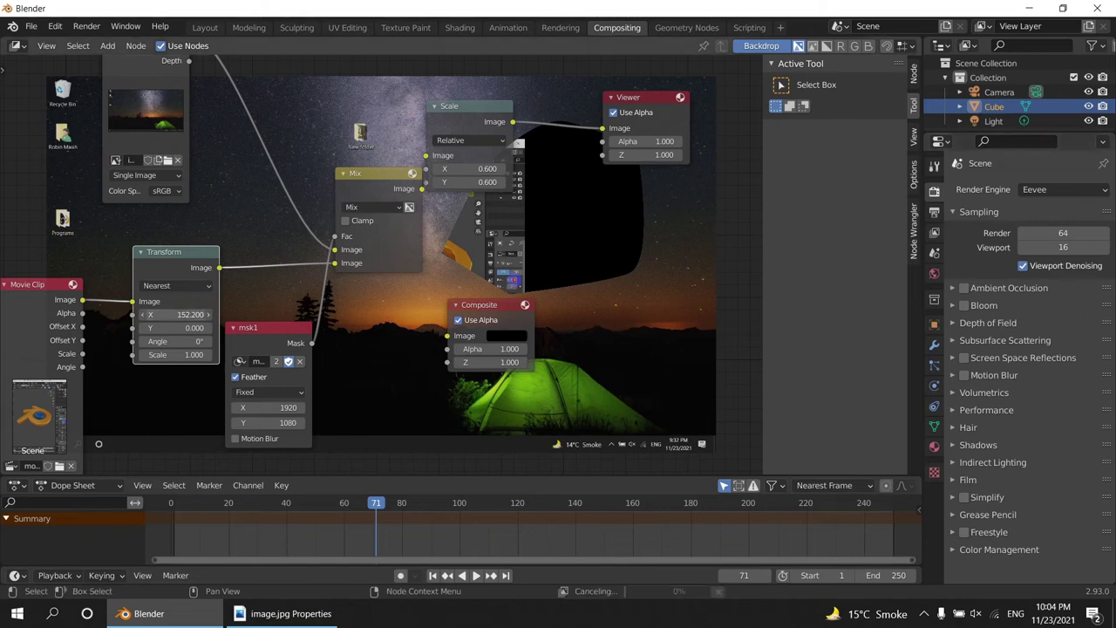
left_click_drag(194, 313, 252, 314)
left_click_drag(166, 252, 189, 259)
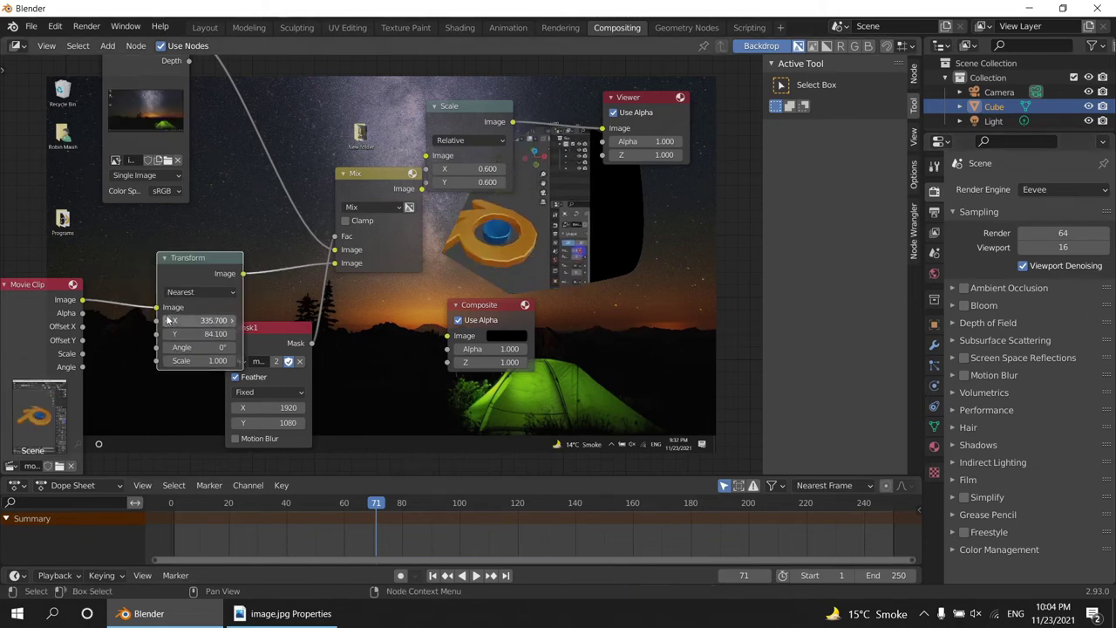
left_click_drag(200, 334, 186, 334)
left_click_drag(375, 503, 246, 503)
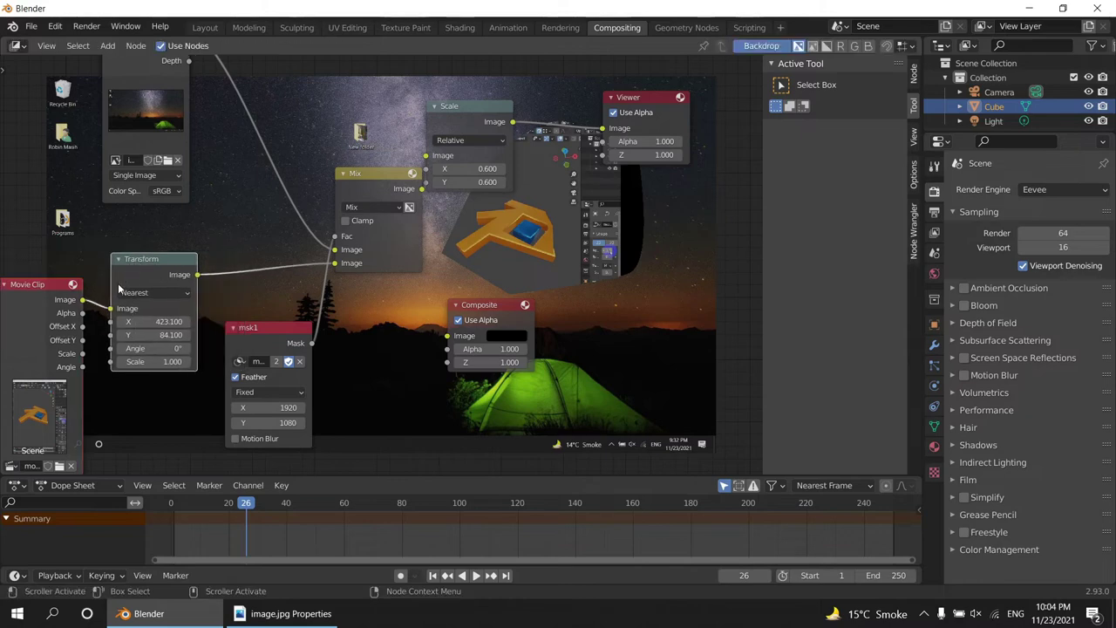
left_click_drag(195, 259, 7, 266)
Step: Move the msk1 node aside and insert a Blur node on the msk1-to-Mix Fac link
left_click_drag(272, 326, 113, 364)
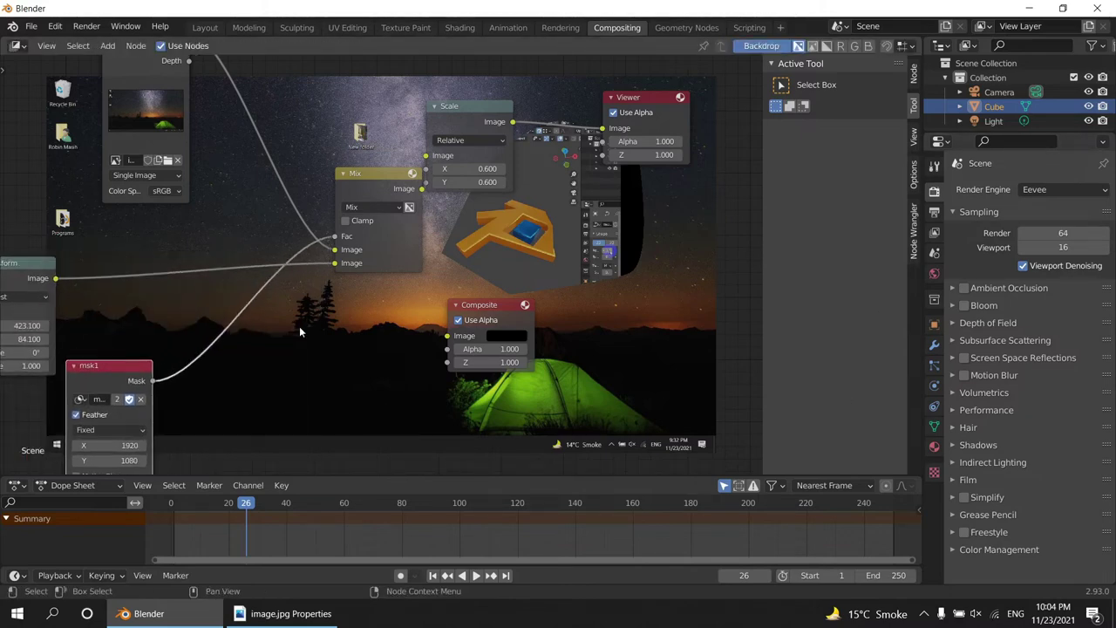
key("shift+a")
left_click(309, 332)
type("blu")
left_click(344, 397)
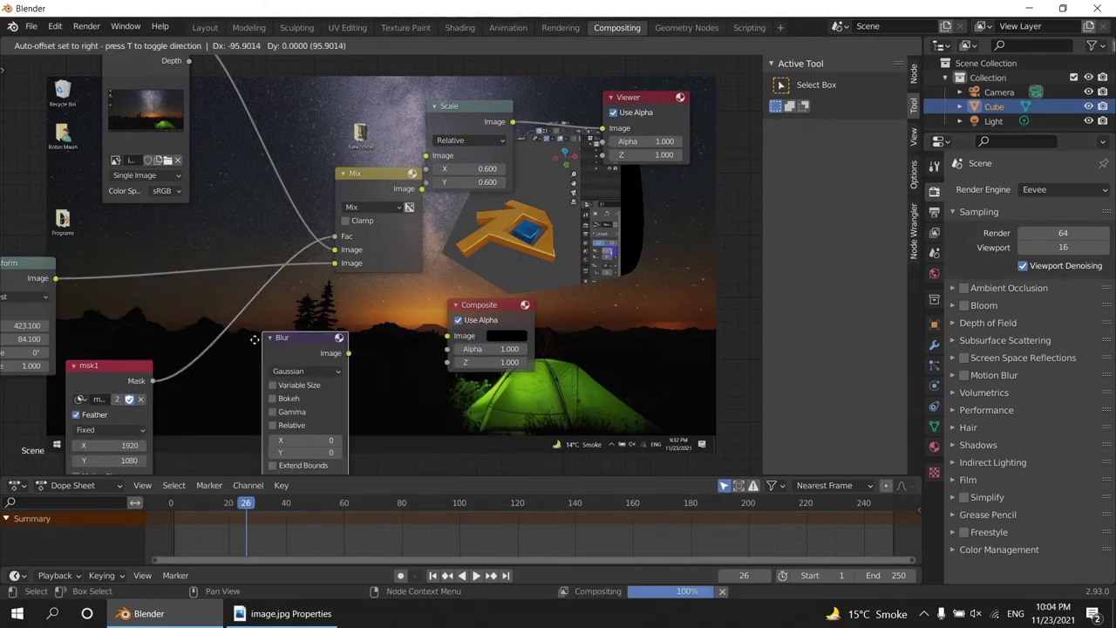
left_click(327, 390)
Step: Set the Blur node's size to 30 and move the Viewer node lower
middle_click_drag(298, 417, 303, 381)
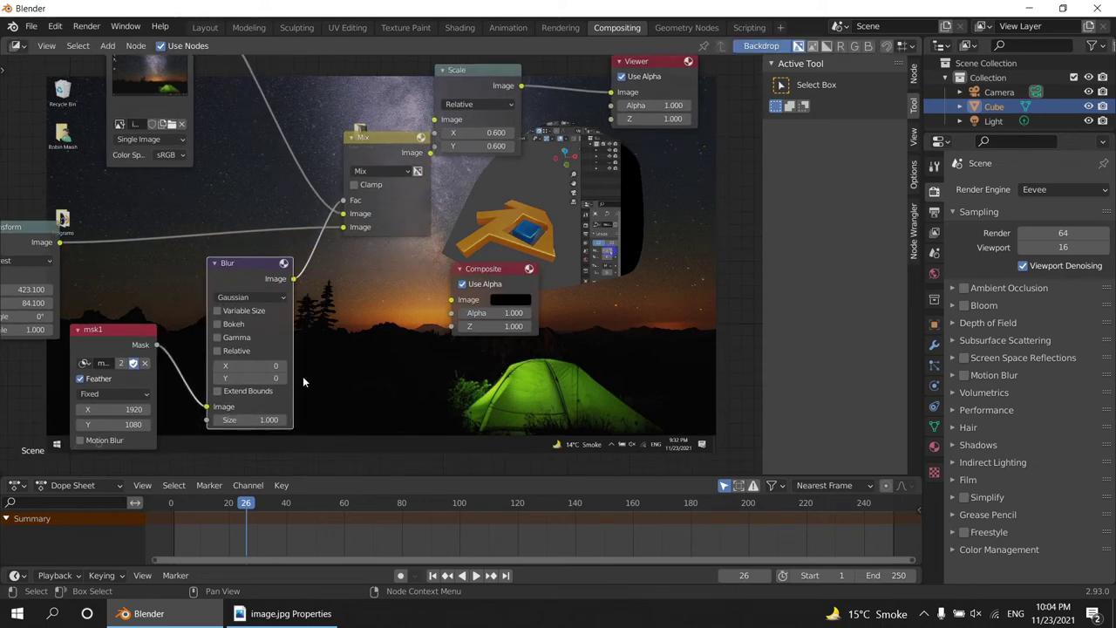
left_click(253, 365)
type("0")
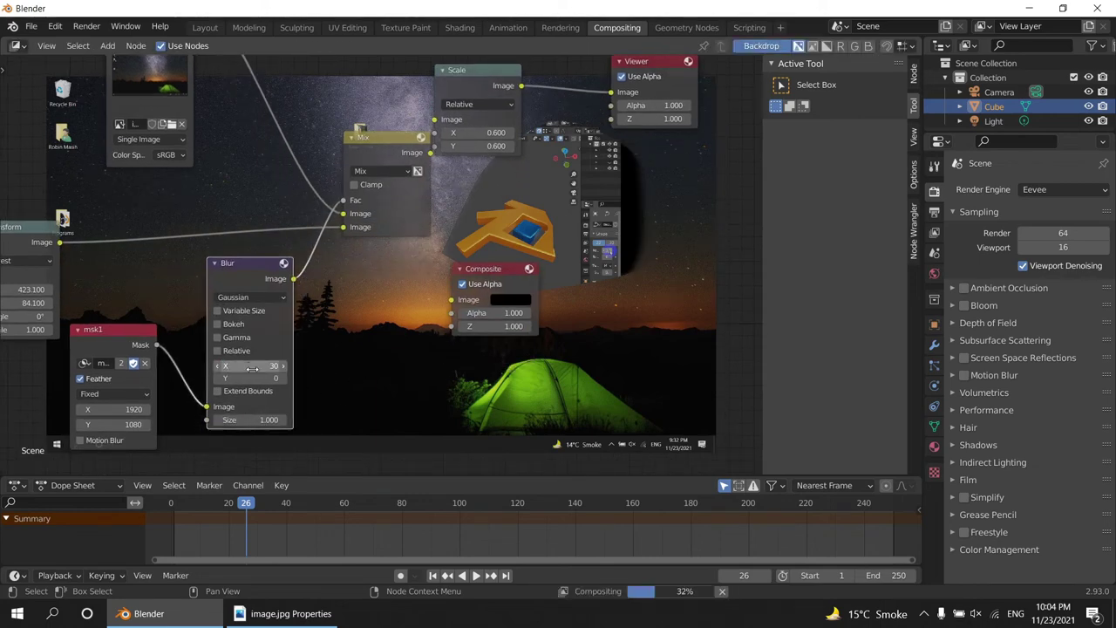
key("Return")
type("30")
key("Return")
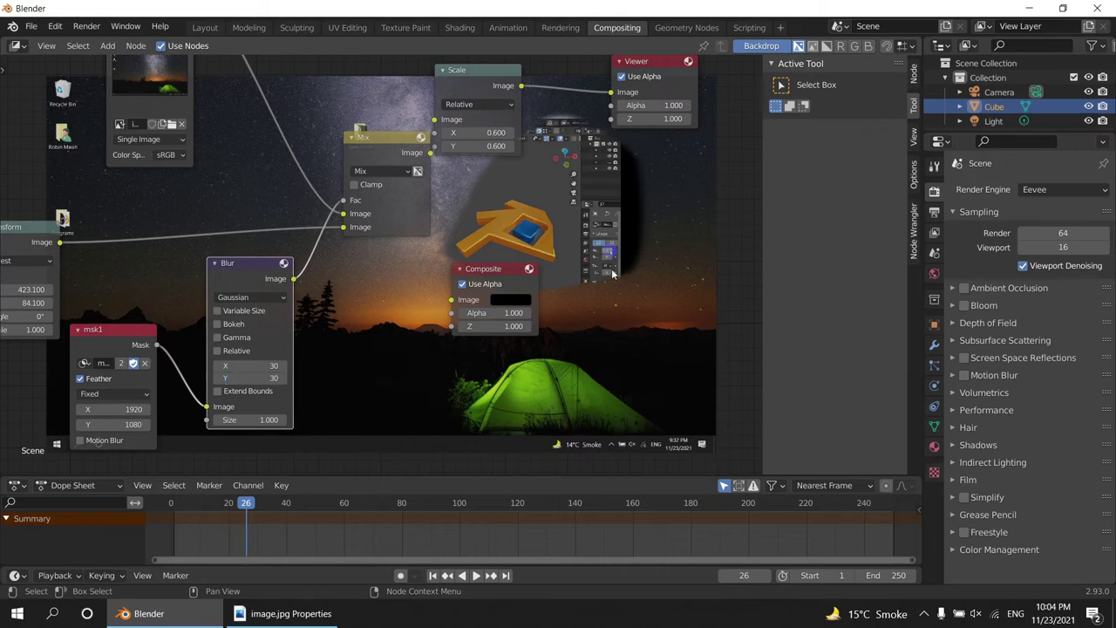
scroll(671, 396, "down", 2)
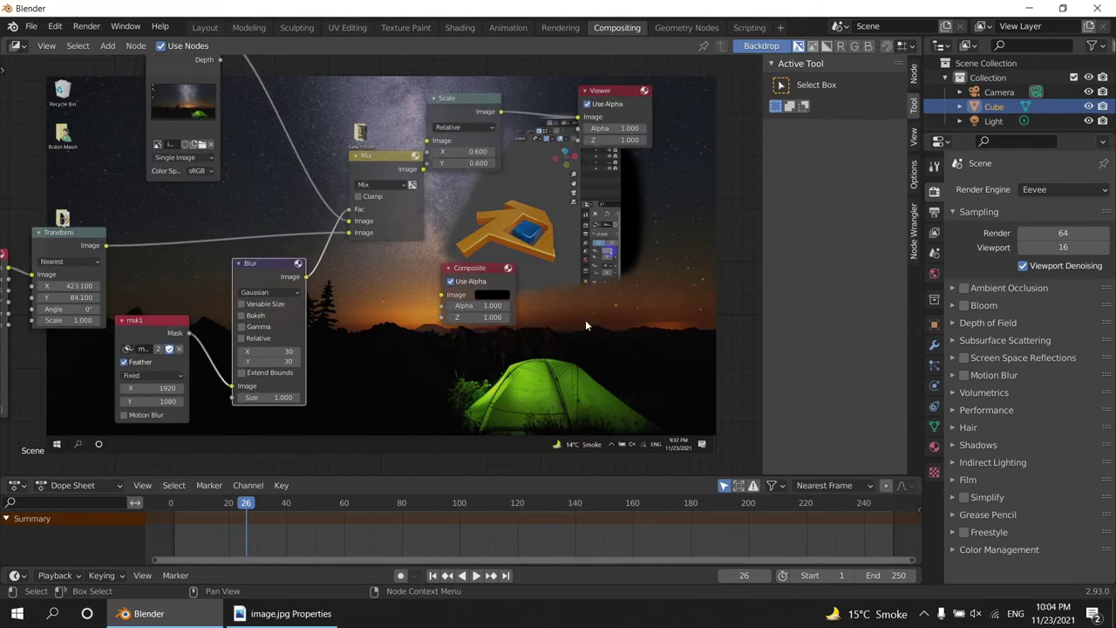
middle_click_drag(585, 319, 517, 312)
Step: Set rendering to Cycles with GPU Compute and 1 render sample
left_click_drag(541, 148, 656, 204)
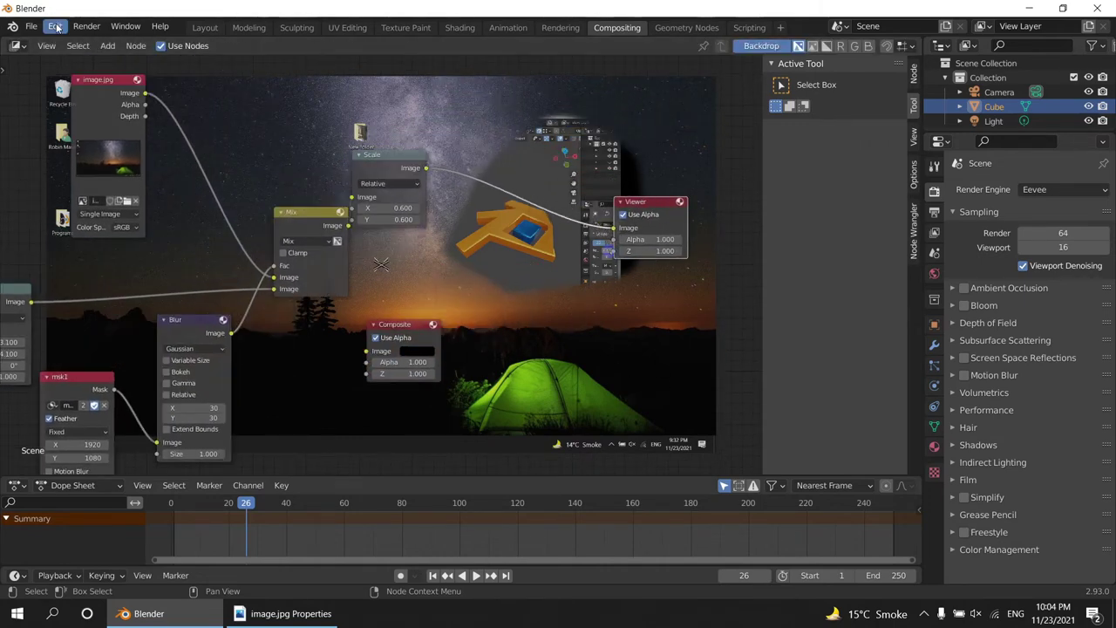
left_click(1056, 189)
left_click(1051, 237)
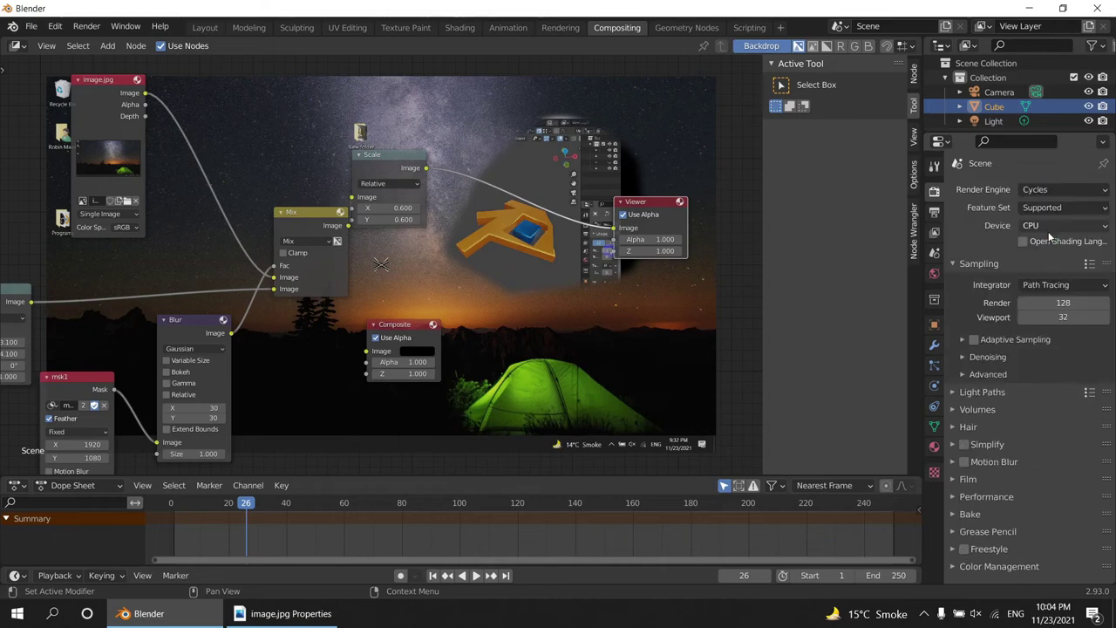
left_click(1064, 225)
left_click(1060, 258)
double_click(1079, 287)
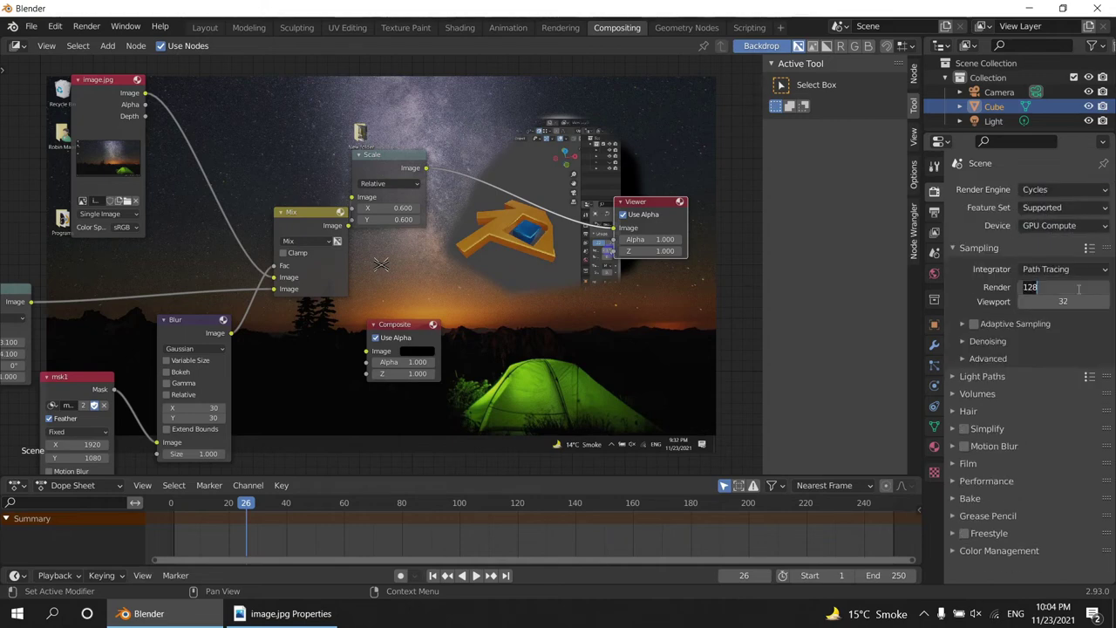
type("1")
key("Return")
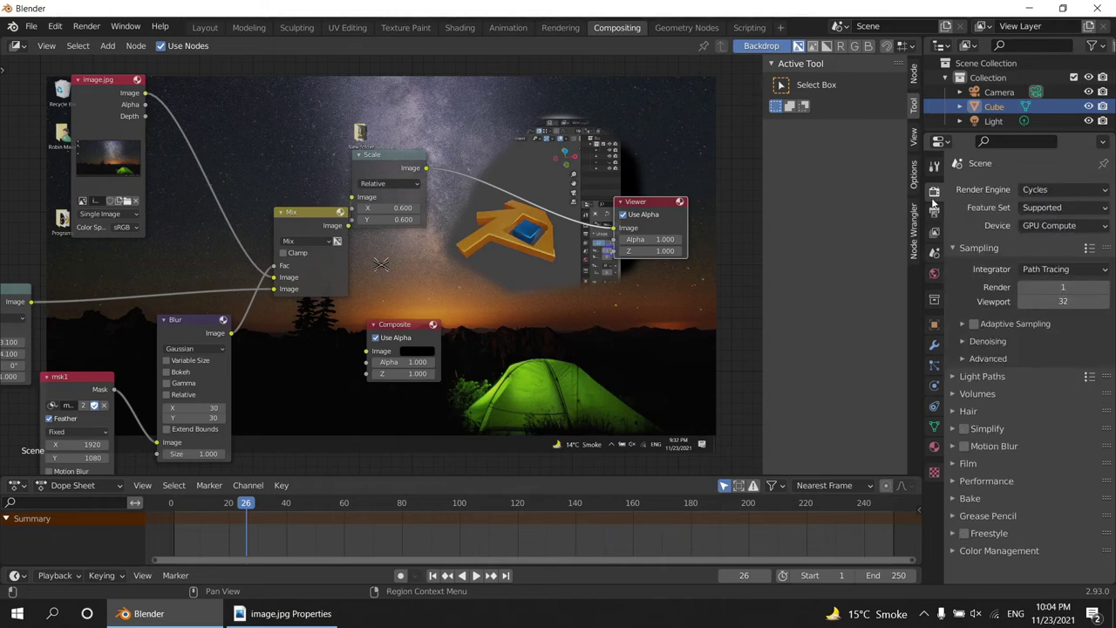
Step: Set the output format to AVI JPEG, saving to Desktop\new
left_click(935, 213)
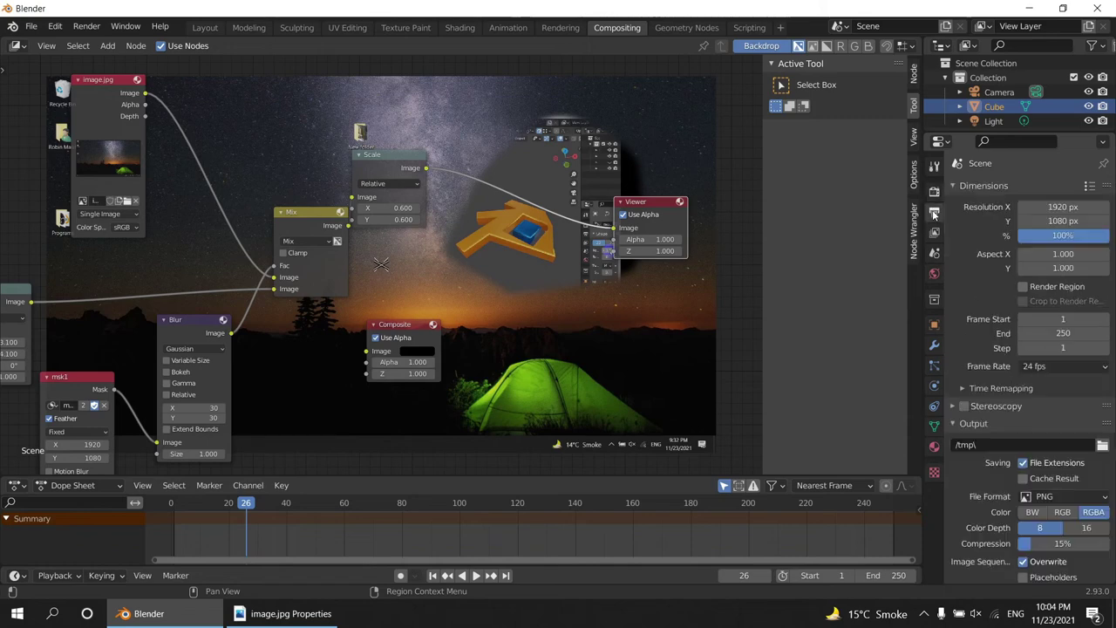
left_click(1060, 496)
left_click(1053, 384)
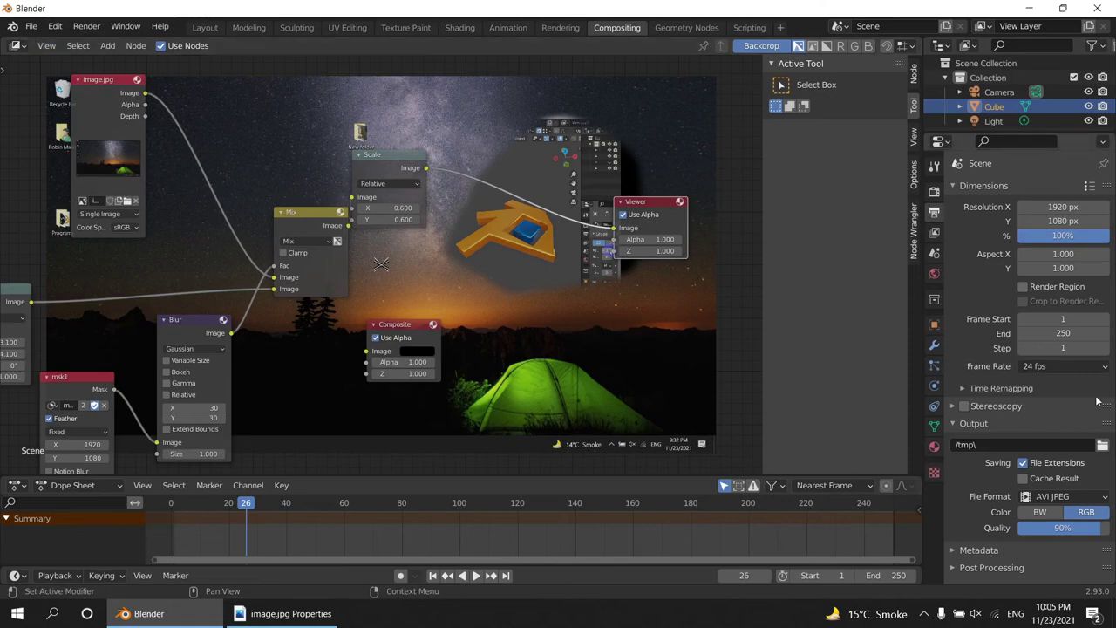
left_click(1102, 446)
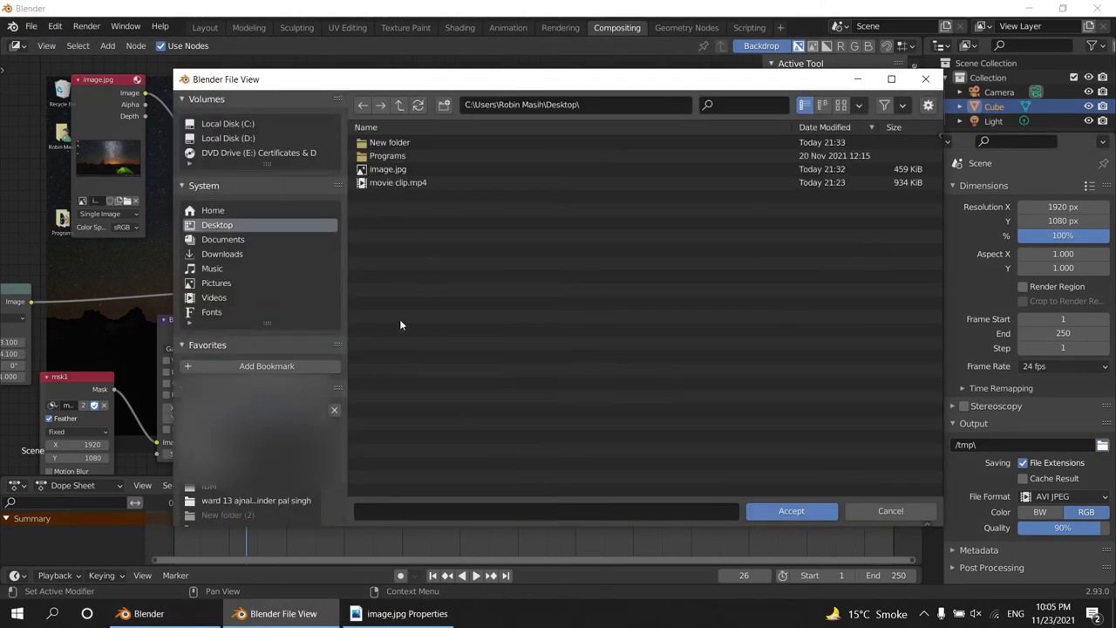
left_click(395, 514)
type("new")
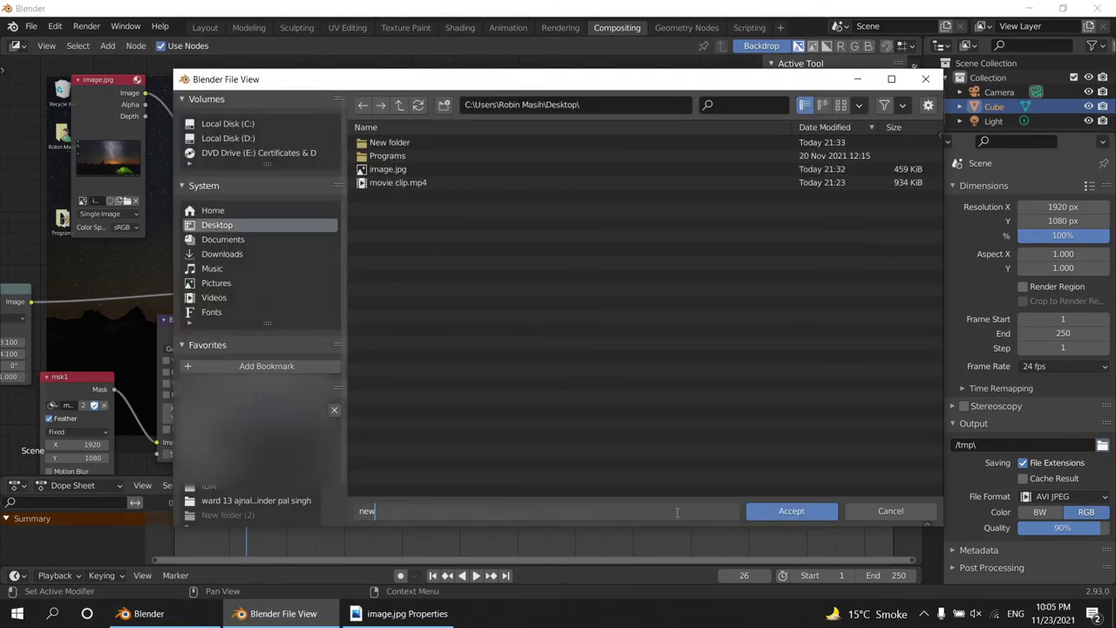
left_click(791, 511)
Step: Start rendering the animation, then close the render window
left_click(86, 27)
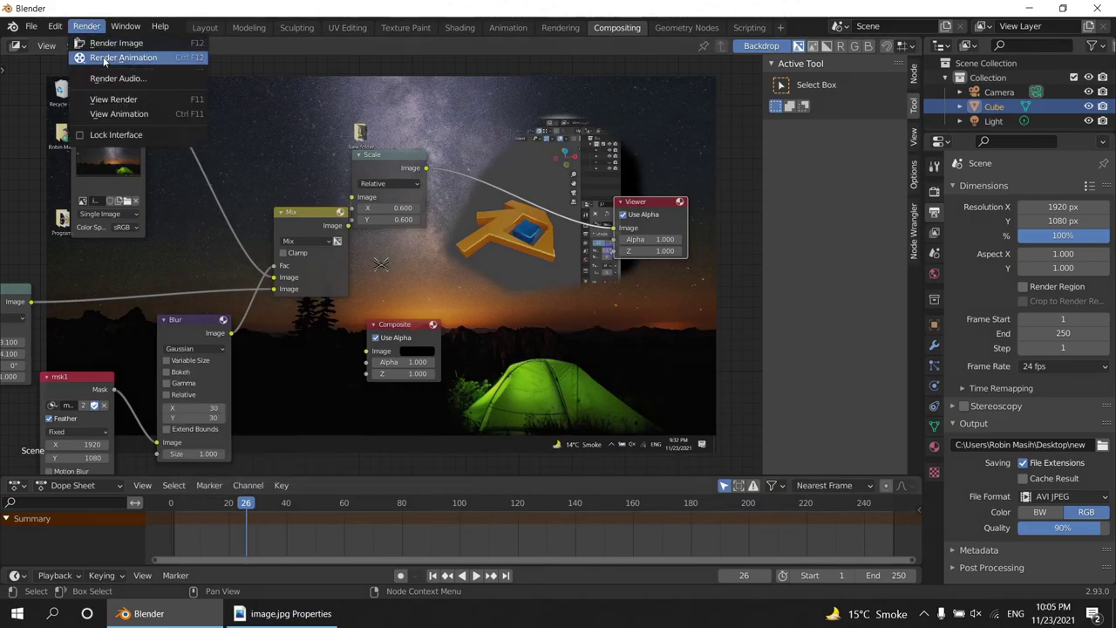
left_click(104, 57)
left_click(1096, 9)
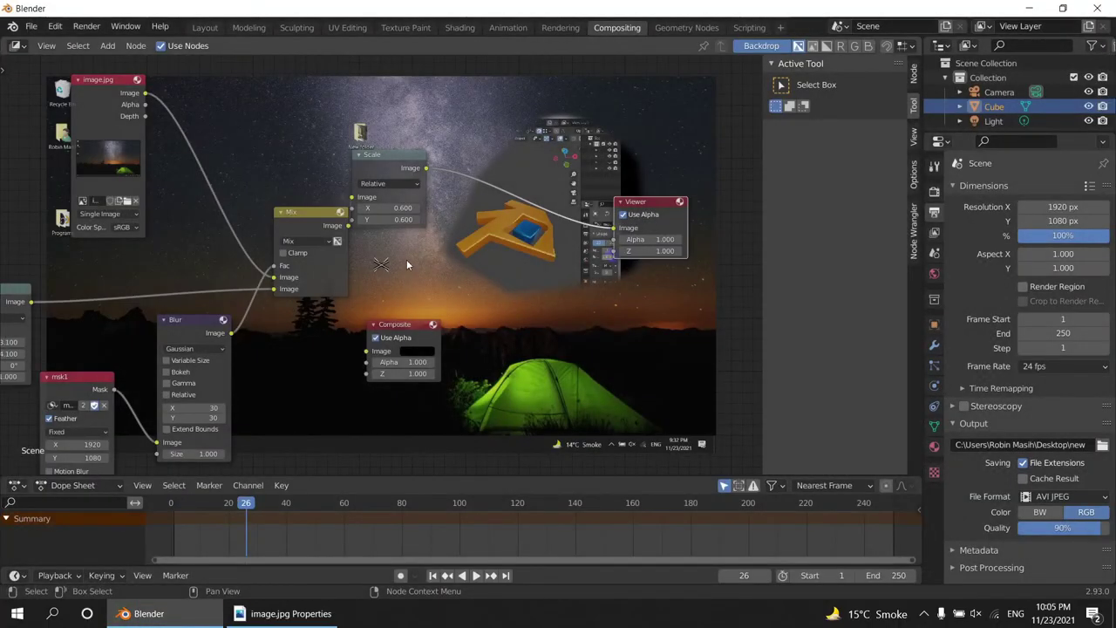
Step: Feed the Mix image into the Composite node and re-render the animation in a floating window
left_click_drag(398, 321, 552, 310)
mouse_move(332, 233)
left_mouse_down()
mouse_move(288, 273)
mouse_move(521, 339)
left_mouse_up()
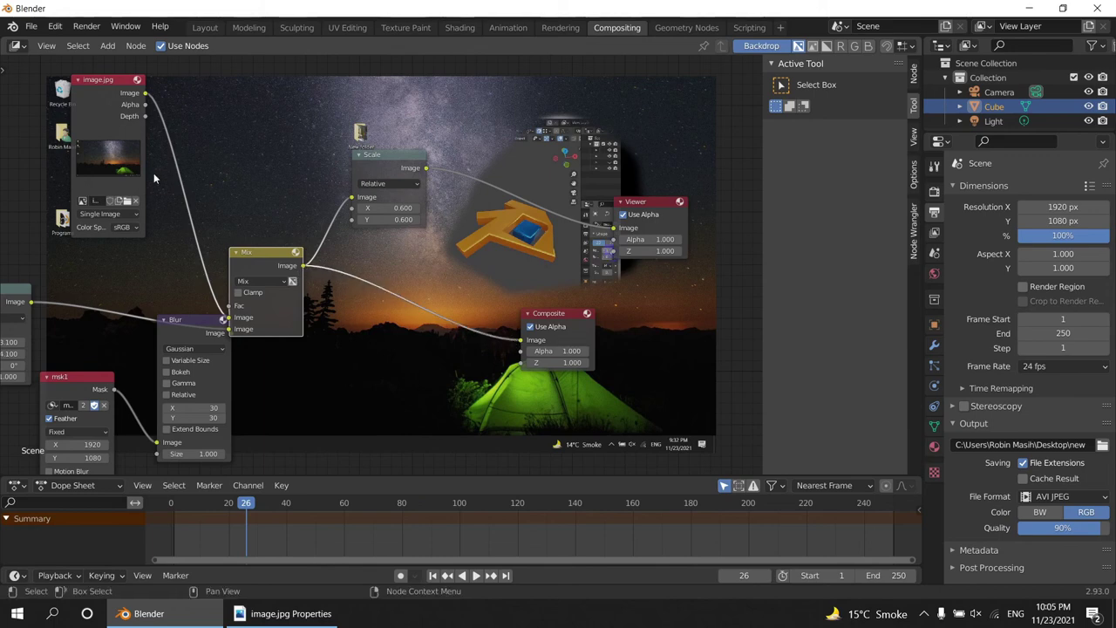
left_click(86, 27)
left_click(104, 57)
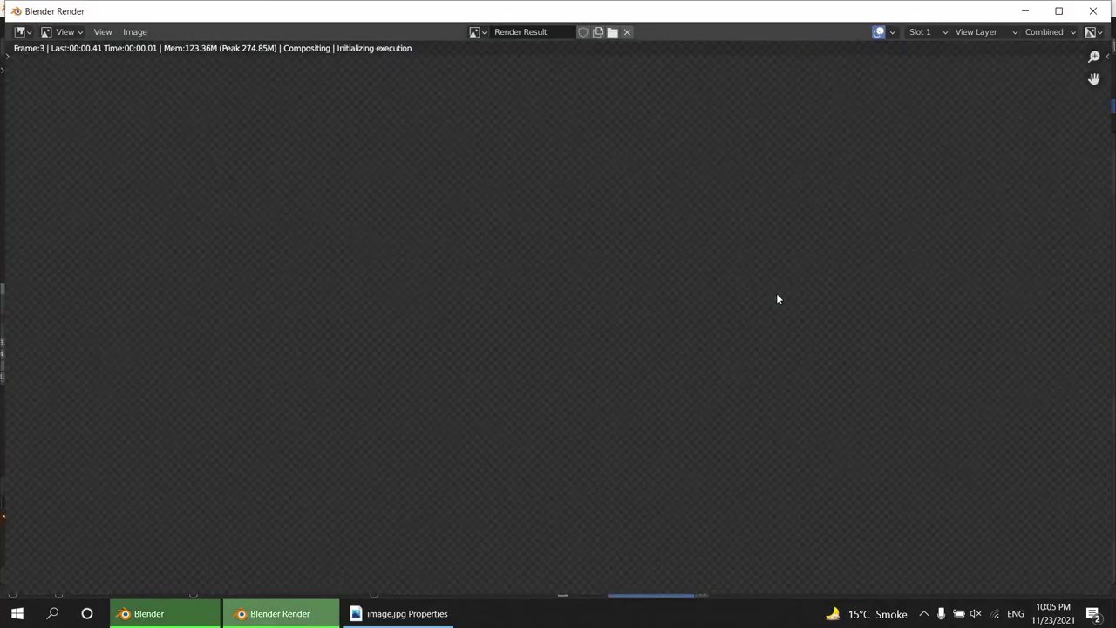
left_click_drag(682, 10, 726, 41)
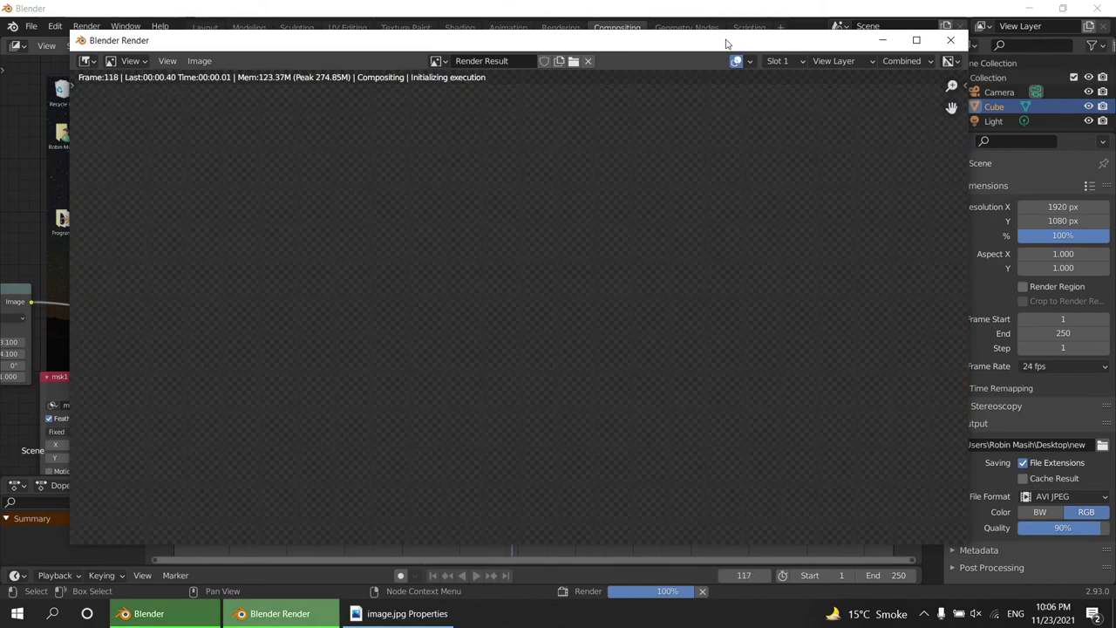